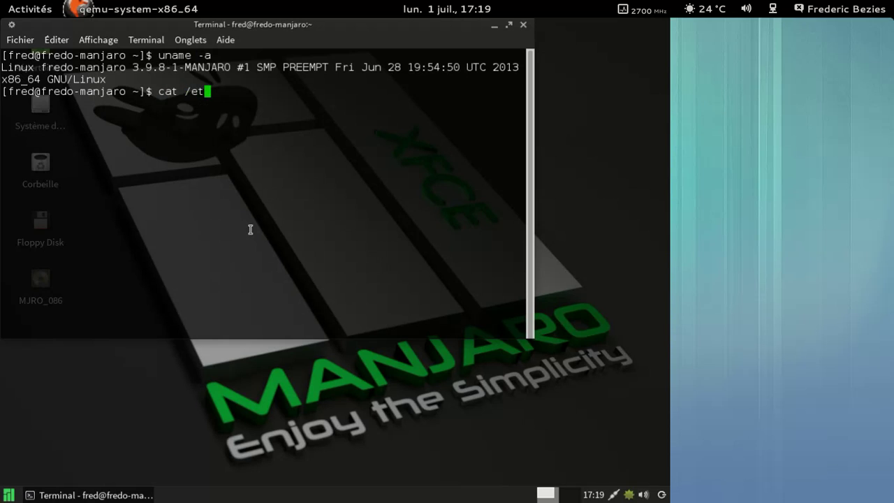
Print the Manjaro release with cat /etc/issue, then exit to close the terminal
key("Tab")
key("Return")
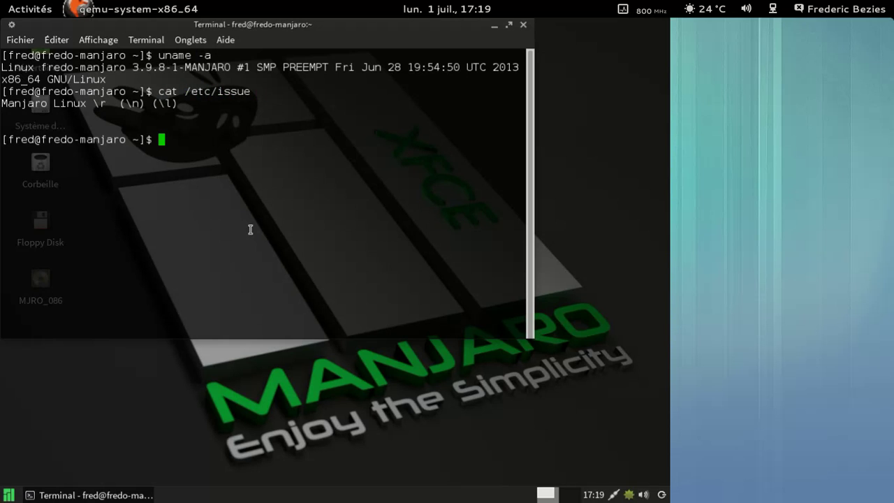
type("exit")
key("Return")
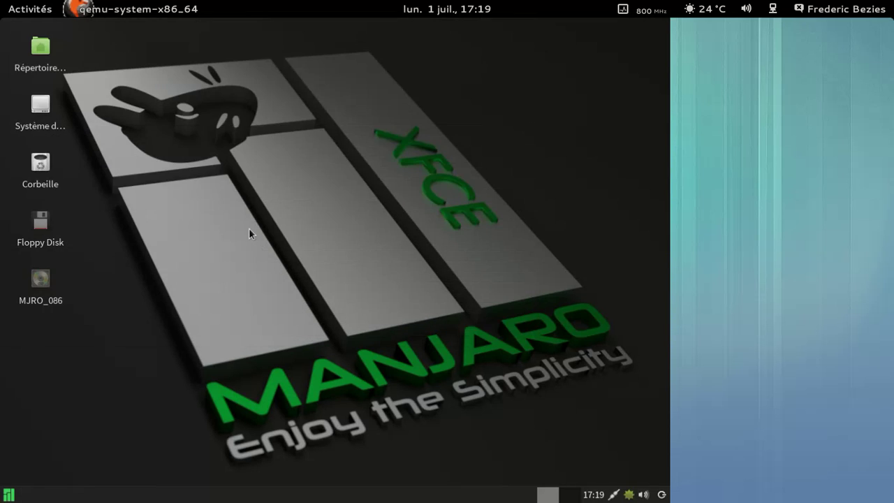
right_click(629, 496)
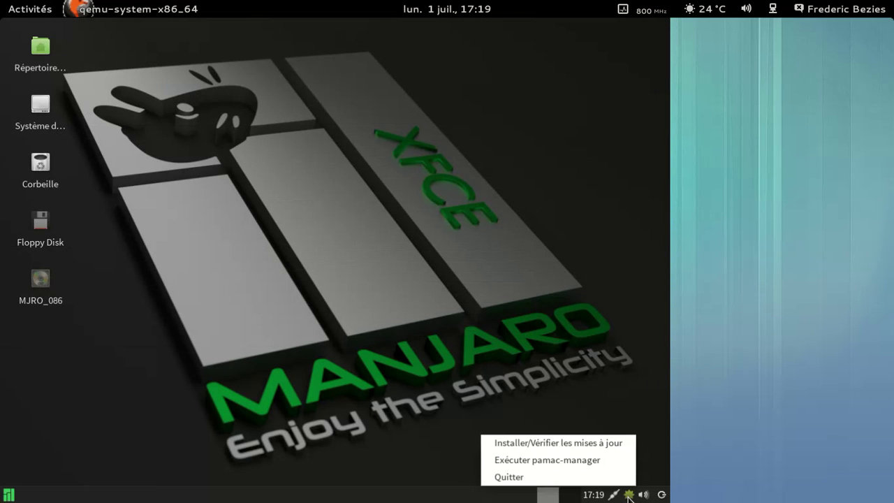
left_click(582, 443)
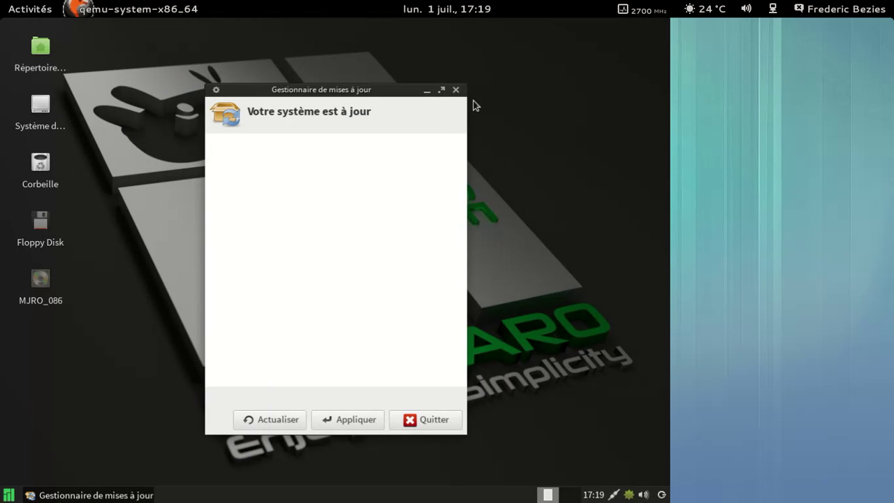
left_click(456, 89)
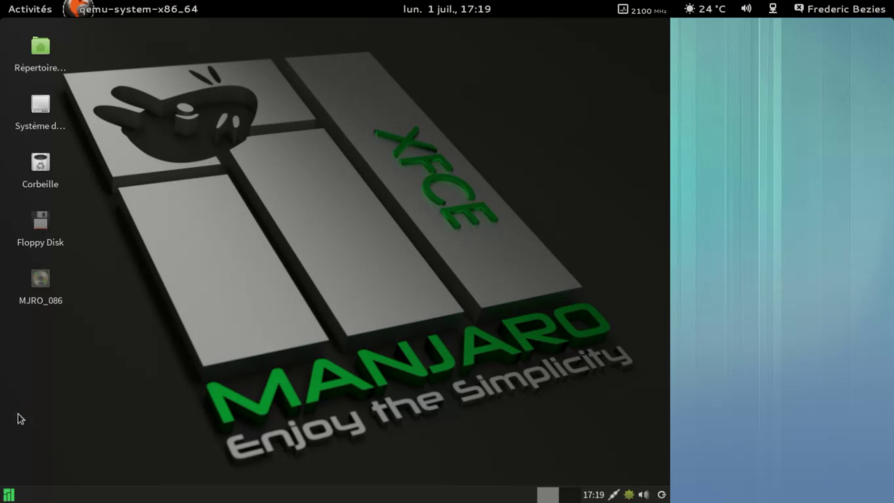
left_click(10, 495)
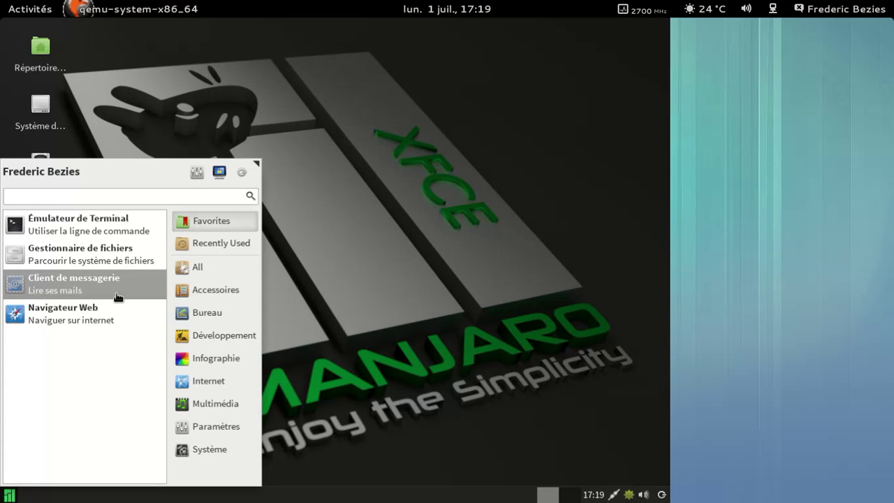
Launch Midori, enlarge its window, and confirm version midori-0.5.2 in its About dialog
left_click(115, 314)
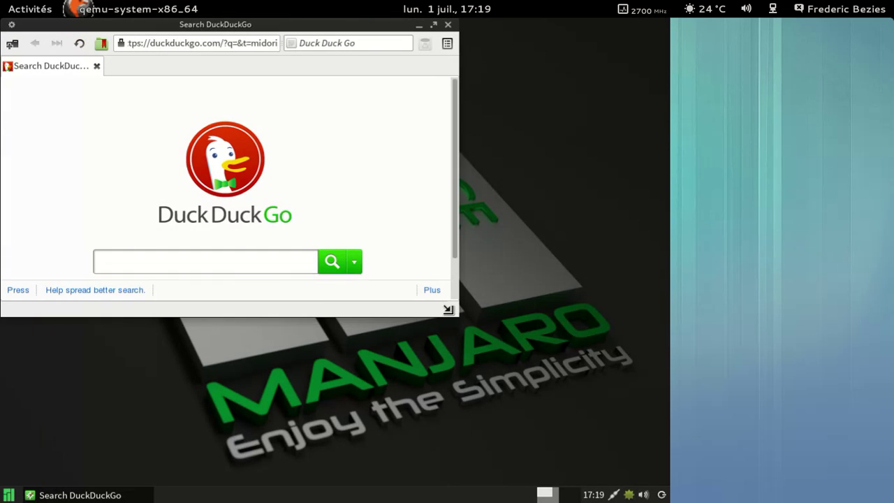
left_click_drag(458, 317, 581, 420)
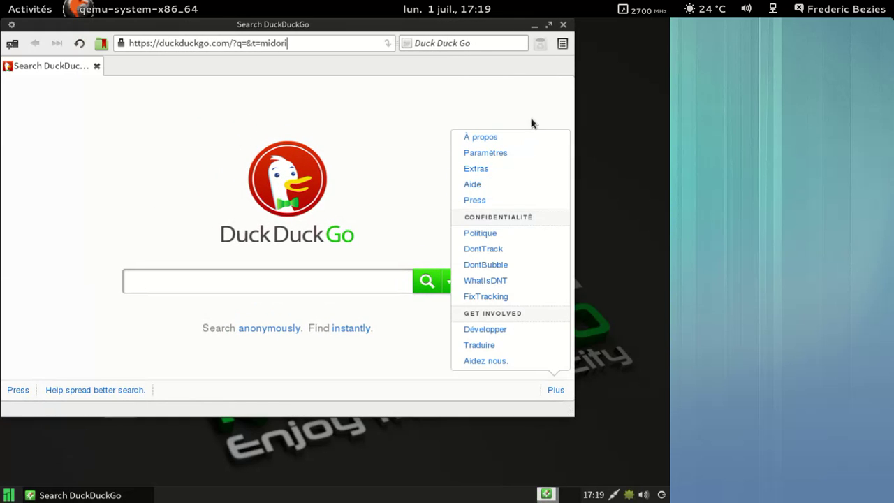
left_click(563, 43)
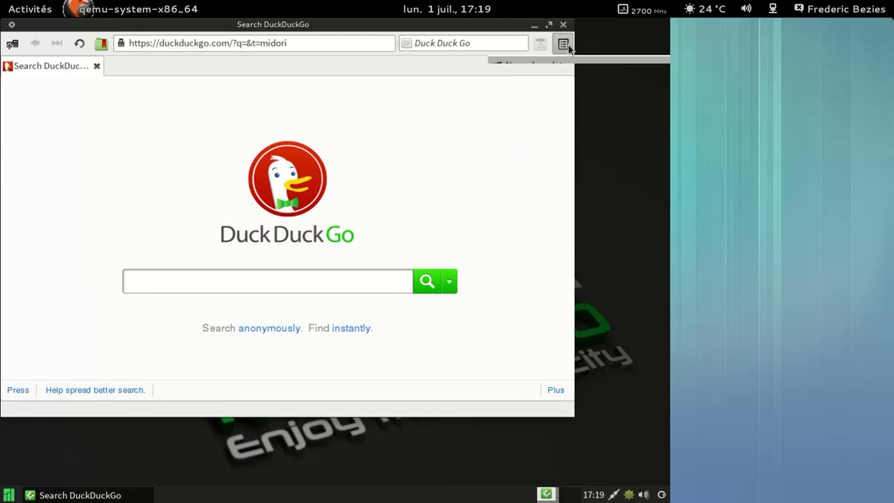
left_click(542, 344)
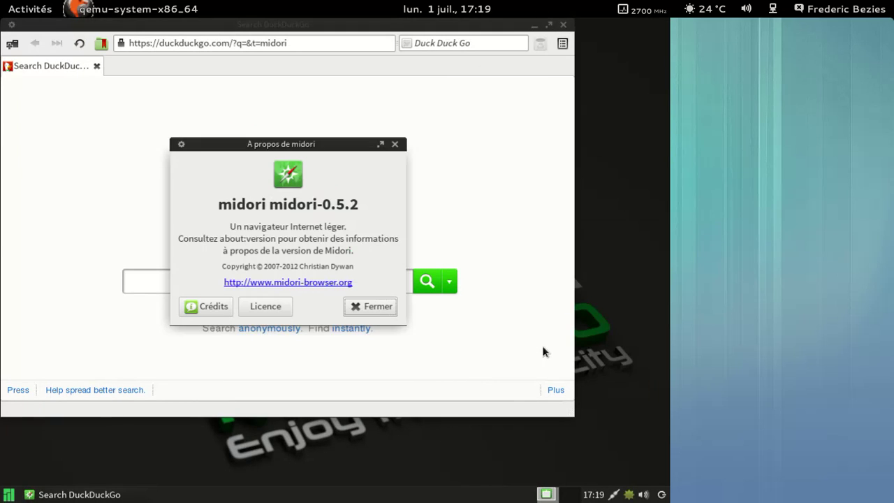
left_click(372, 307)
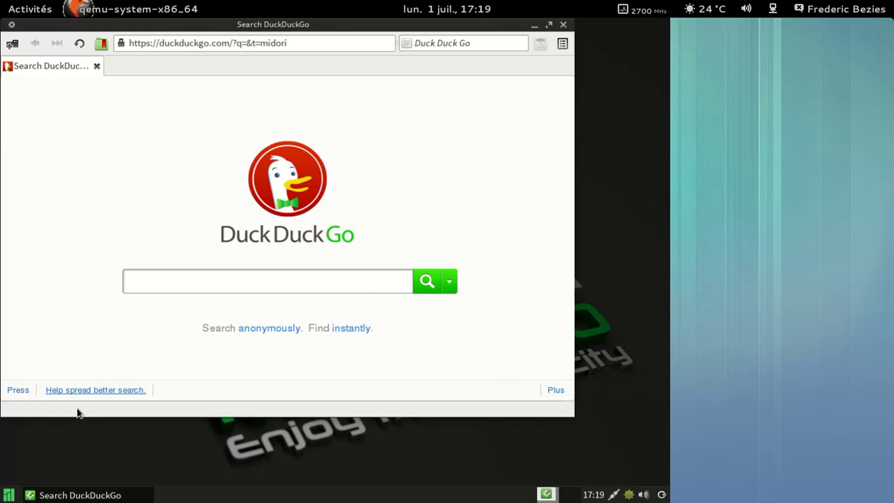
left_click(8, 494)
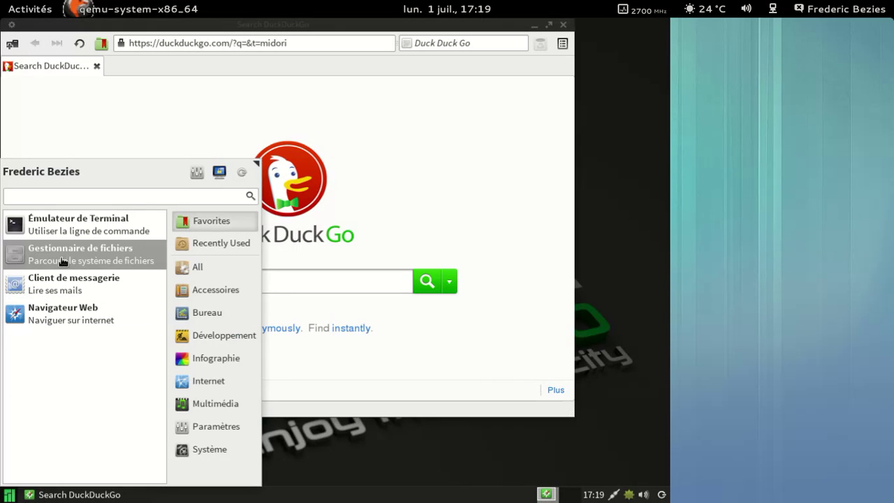
left_click(64, 259)
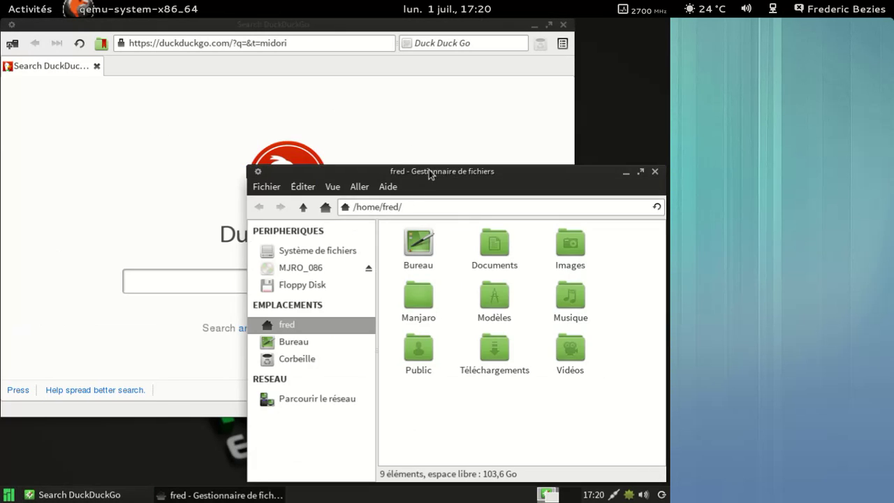
left_click(386, 189)
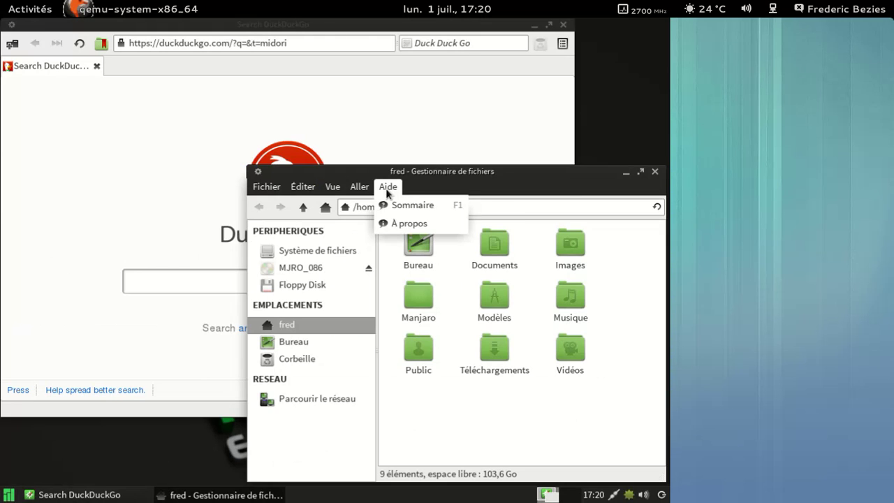
left_click(389, 222)
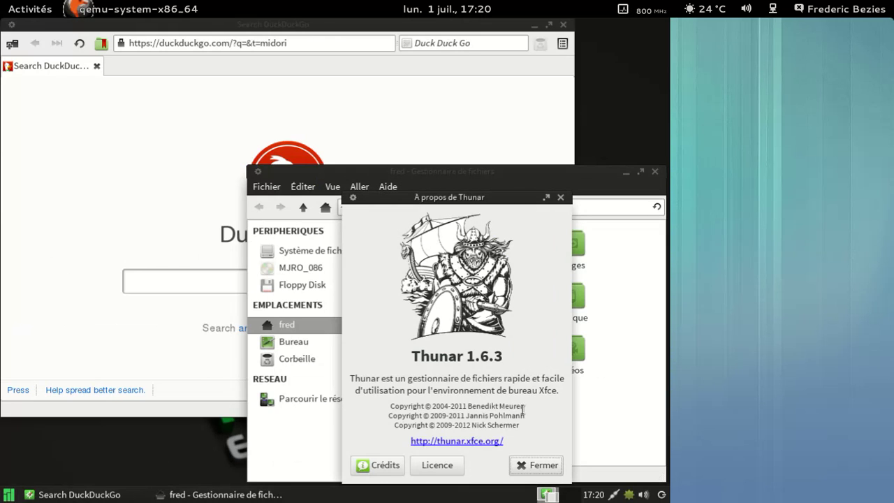
left_click(556, 467)
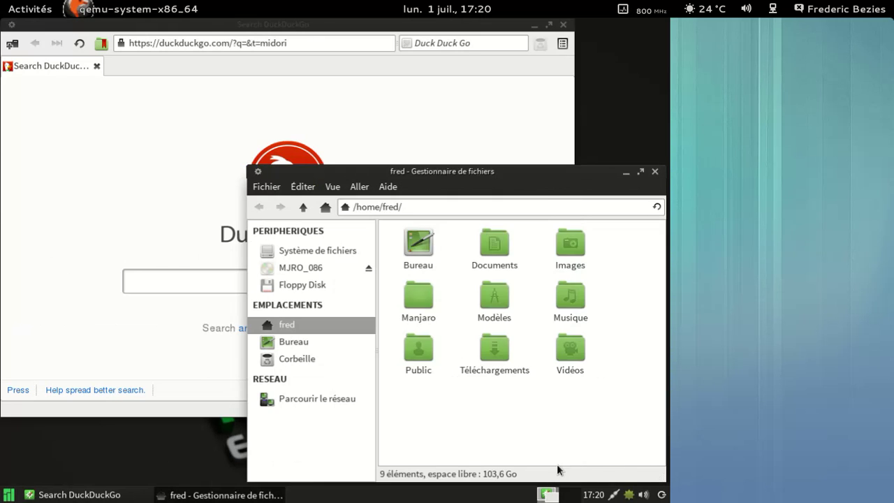
left_click(657, 172)
Browse the Whisker menu categories from Accessoires through Paramètres
left_click(9, 495)
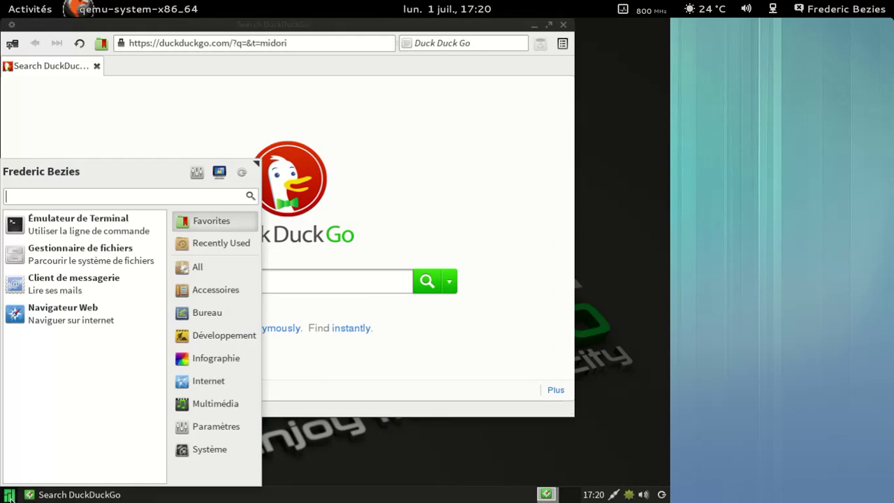
left_click(215, 290)
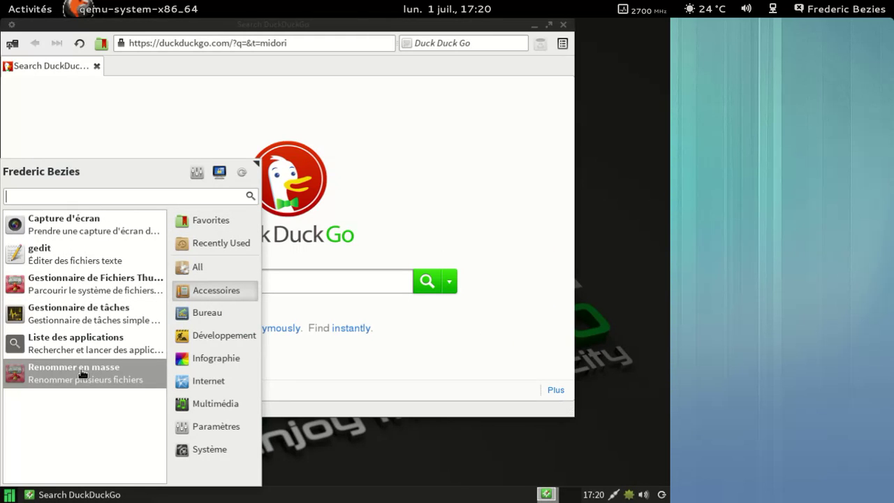
left_click(214, 315)
left_click(214, 340)
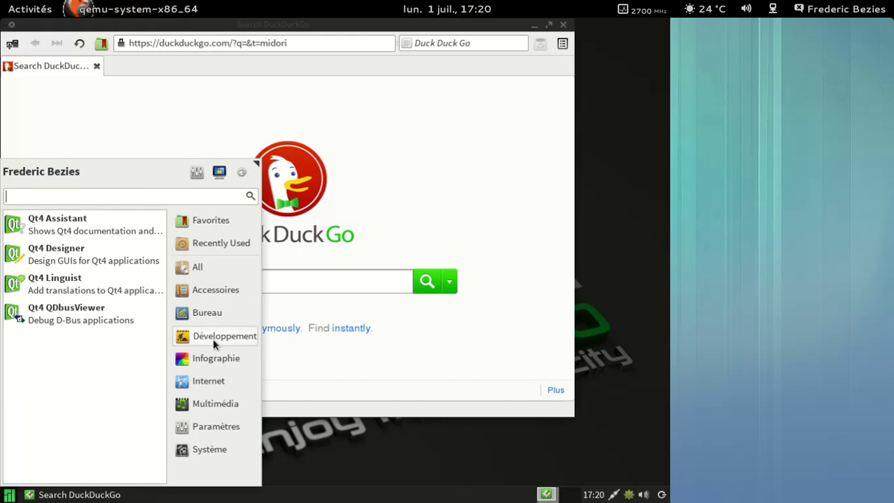
left_click(209, 361)
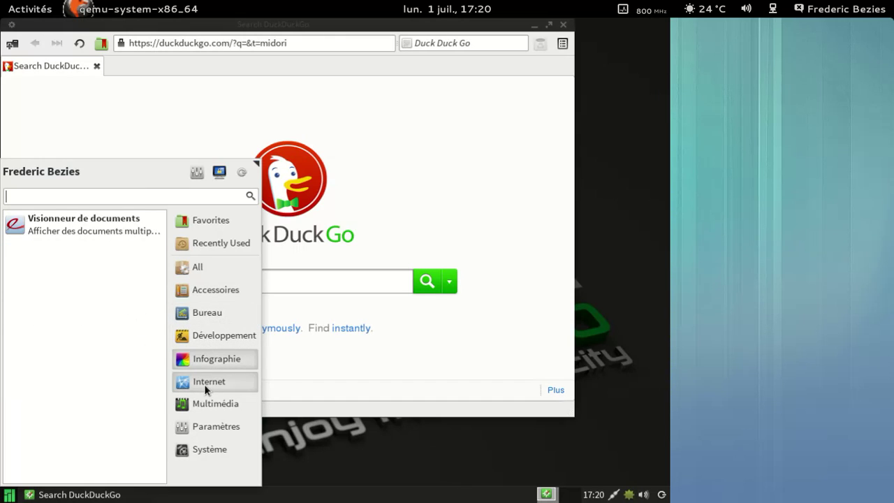
left_click(203, 384)
left_click(206, 406)
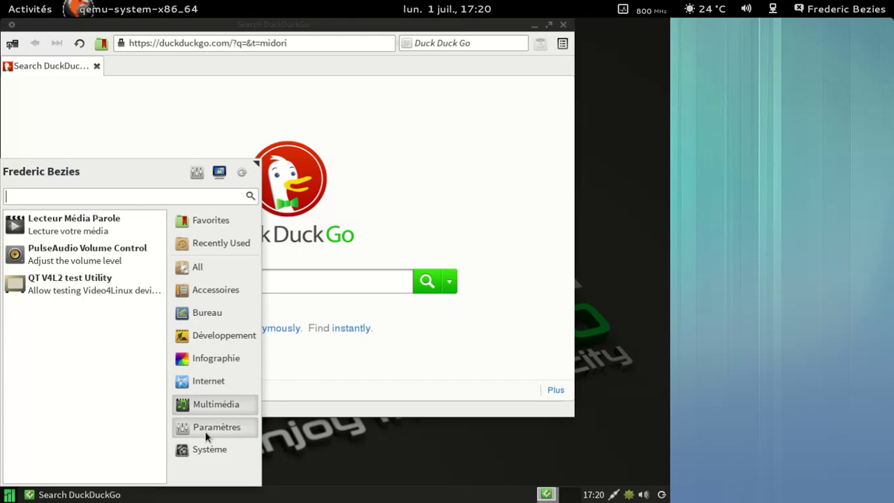
left_click(205, 431)
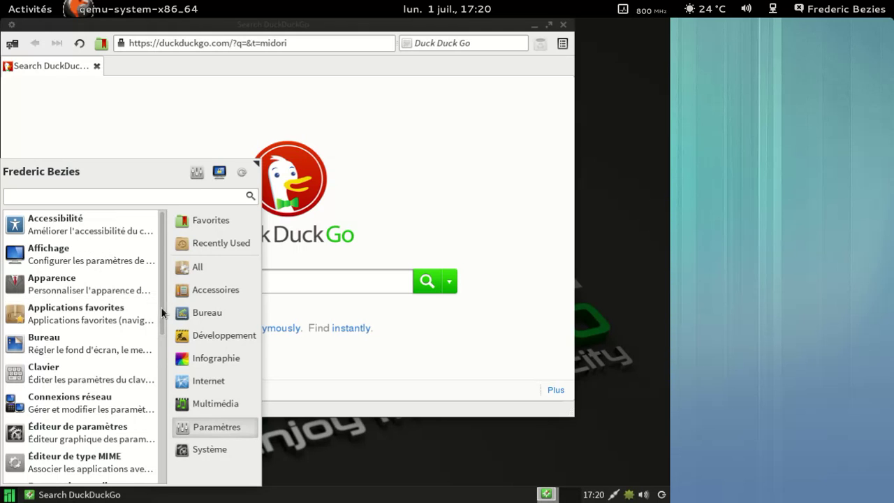
Open the Système category and launch Ajouter/supprimer des logiciels (Pamac)
left_click_drag(162, 312, 162, 468)
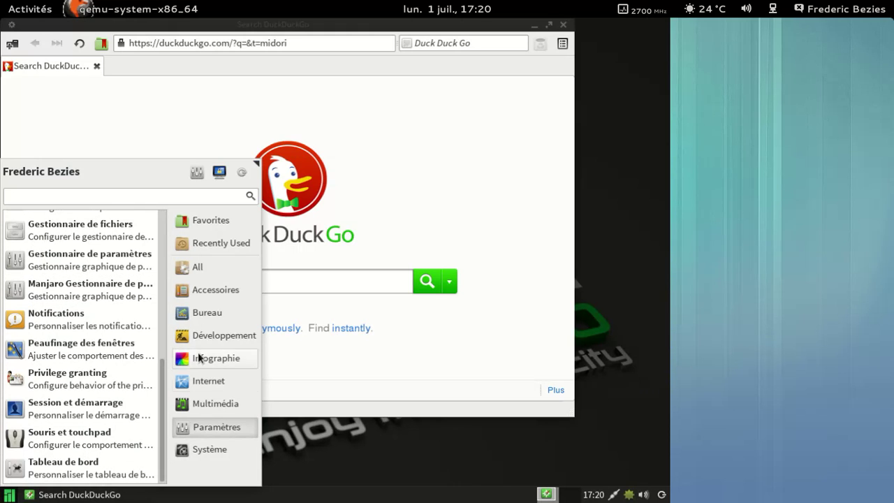
left_click(199, 453)
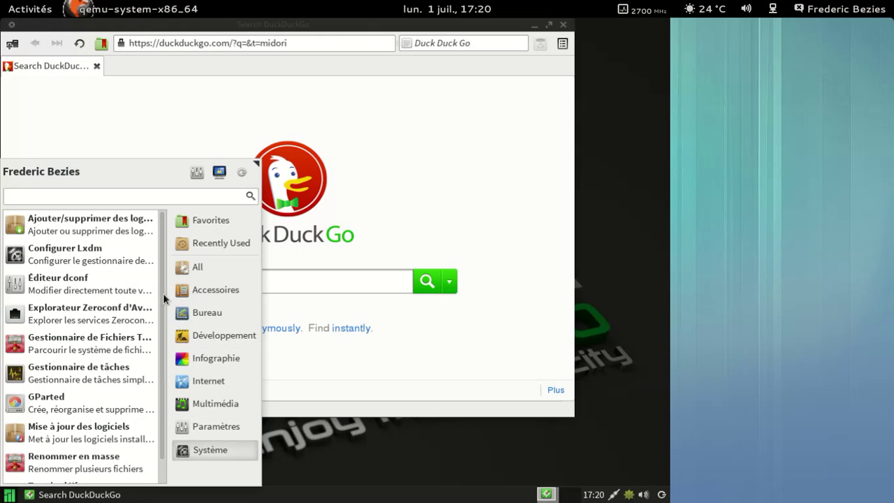
left_click(131, 232)
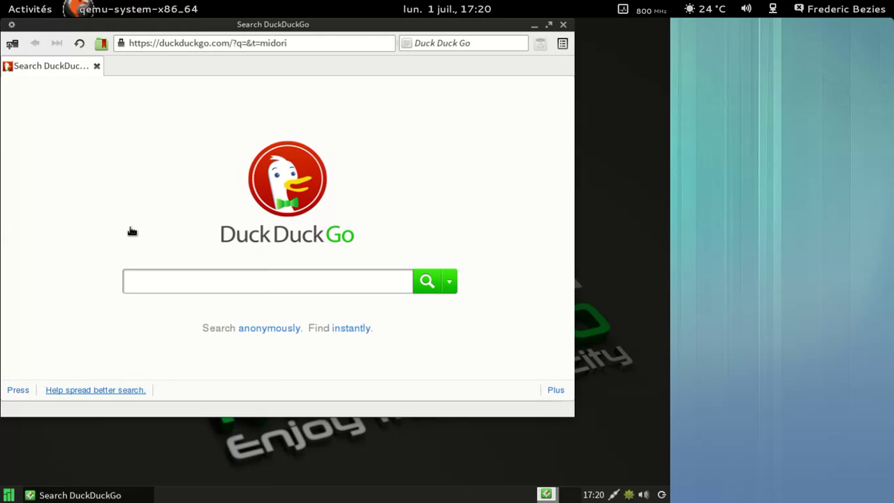
Close Midori and browse Pamac's Orphelins and Non installé package lists
left_click(564, 25)
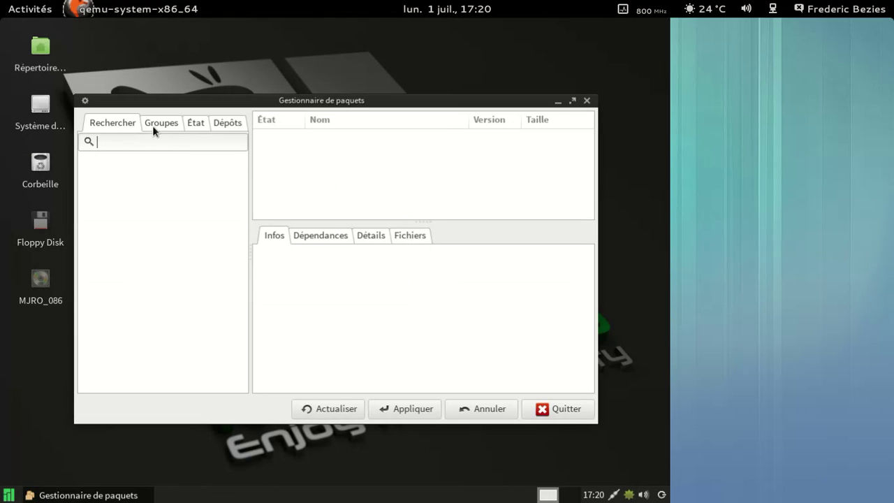
left_click(220, 123)
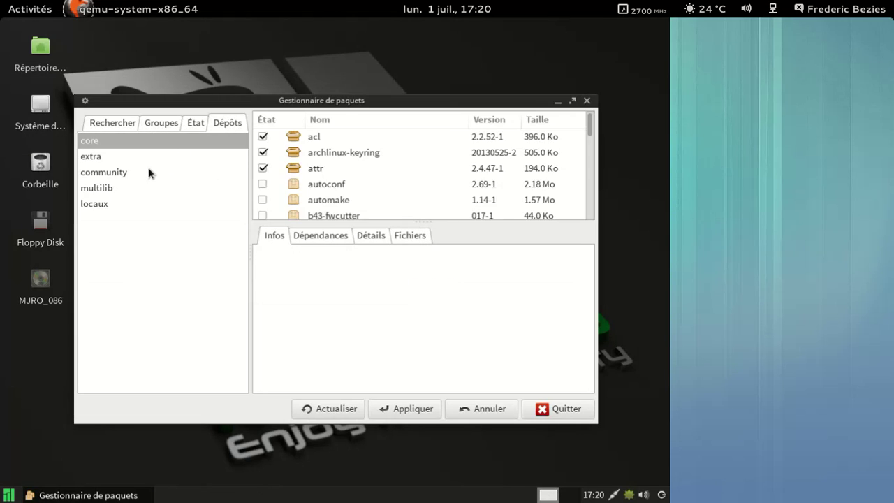
left_click(184, 123)
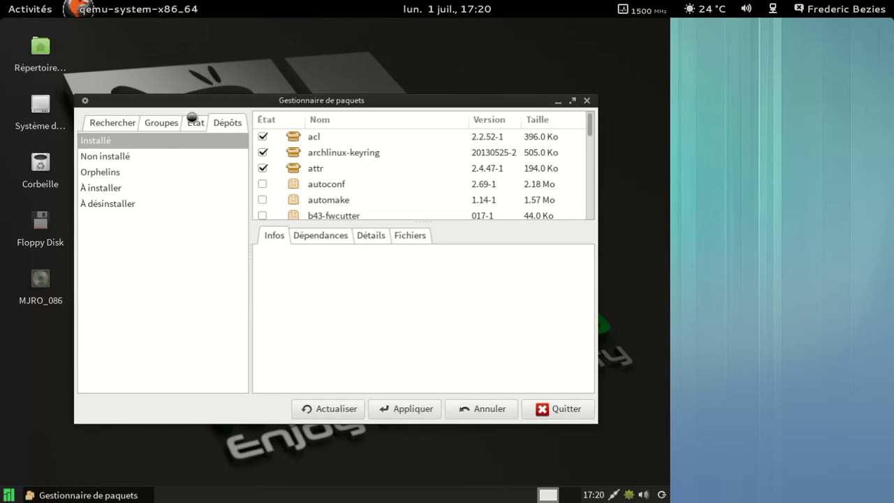
left_click(123, 169)
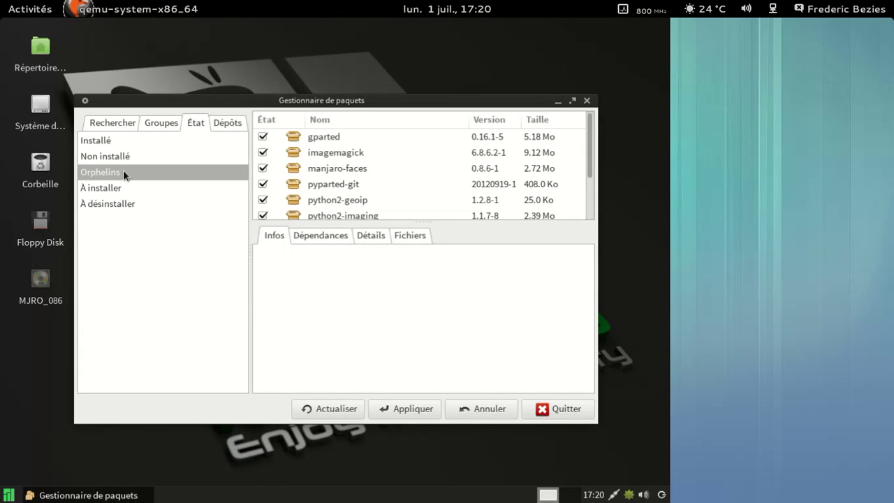
scroll(453, 171, "down", 2)
scroll(453, 171, "up", 2)
left_click(124, 155)
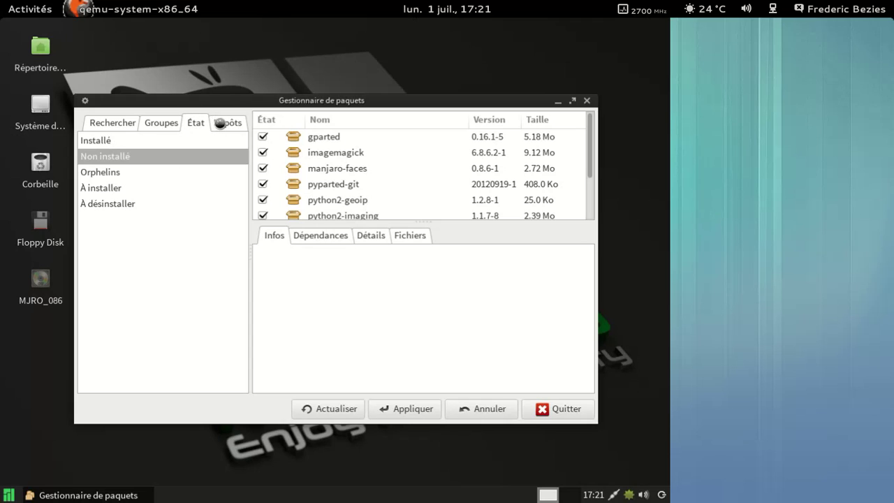
Browse the multilib and community repository lists, then switch to the search page
left_click(220, 122)
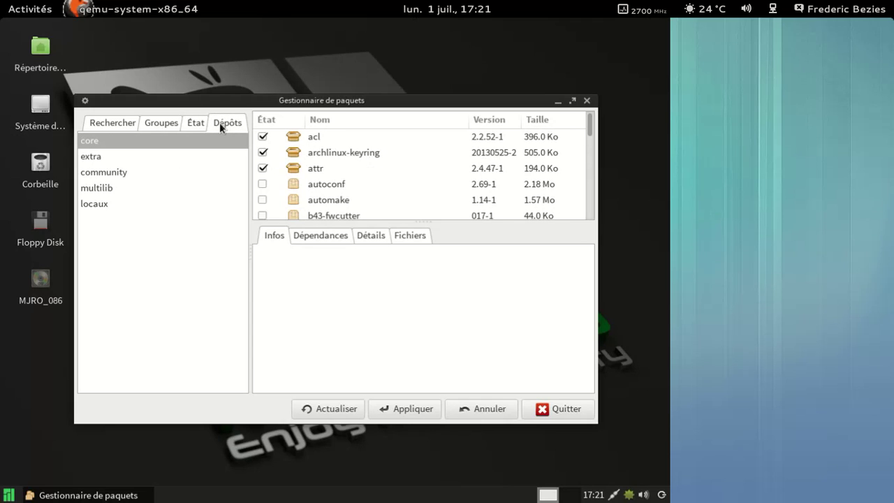
left_click(136, 187)
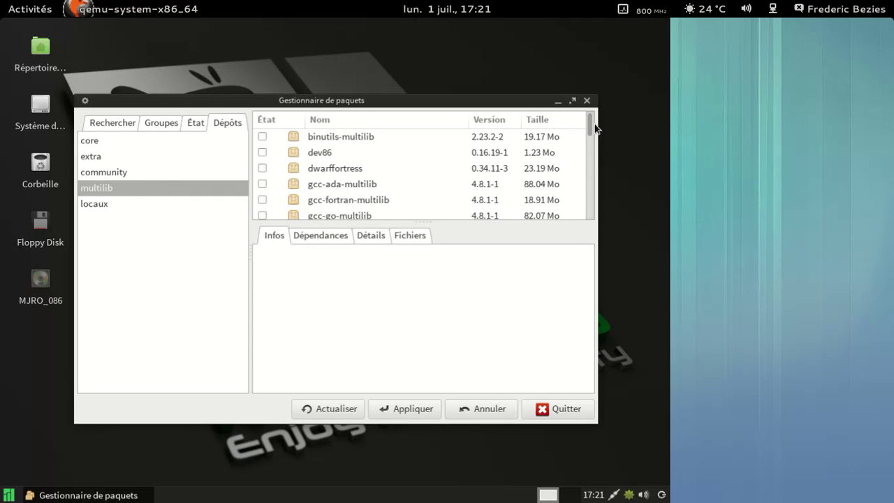
scroll(590, 126, "down", 3)
left_click_drag(590, 125, 595, 205)
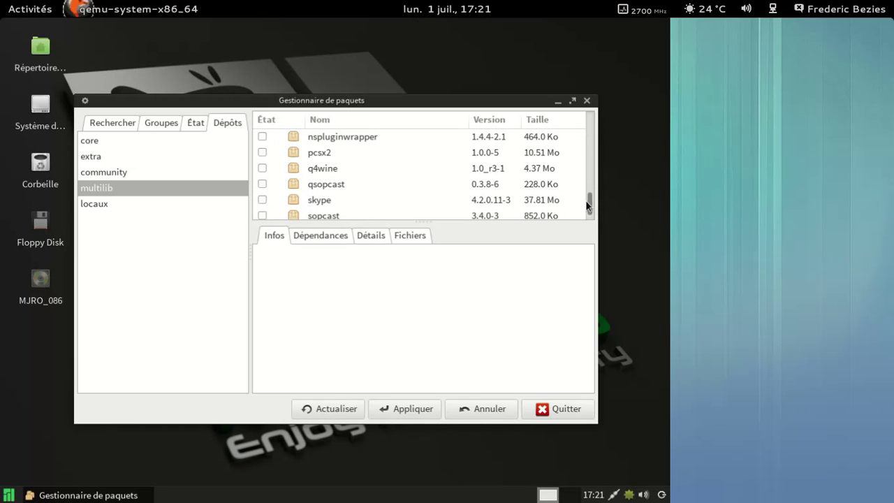
left_click(106, 174)
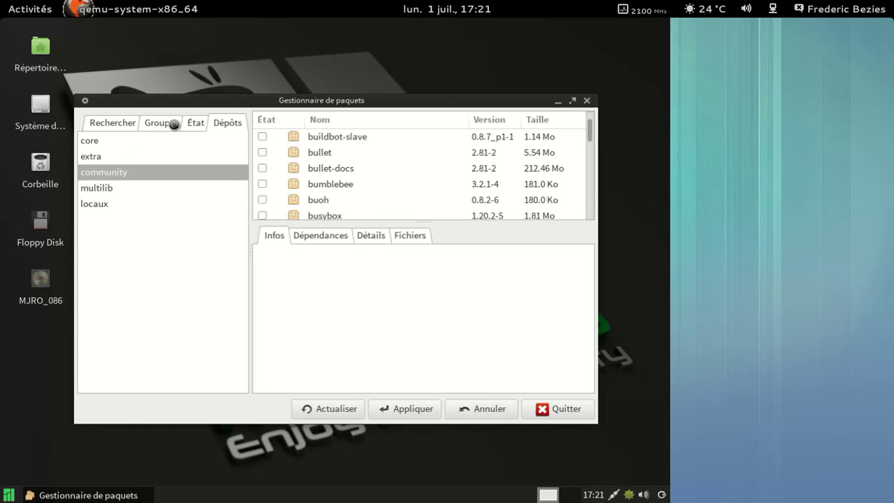
left_click(129, 123)
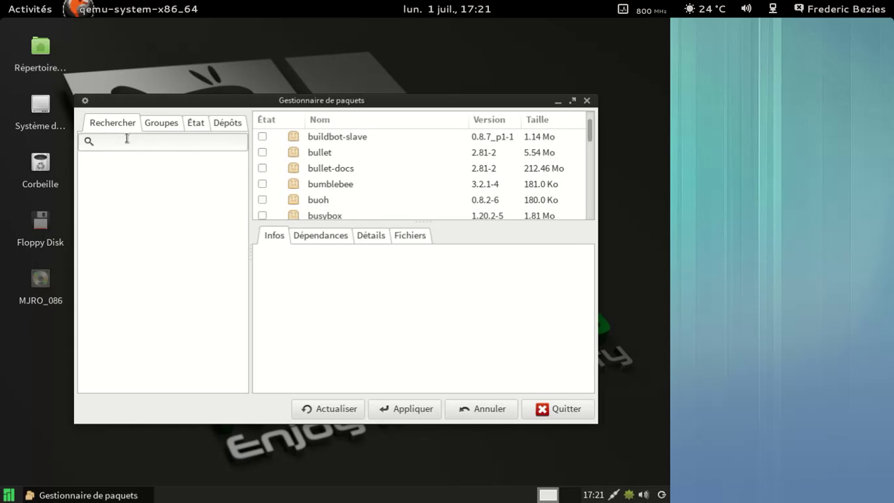
Search Pamac for libreoffice and mark the libreoffice-fr language pack
type("libreoffice")
key("Return")
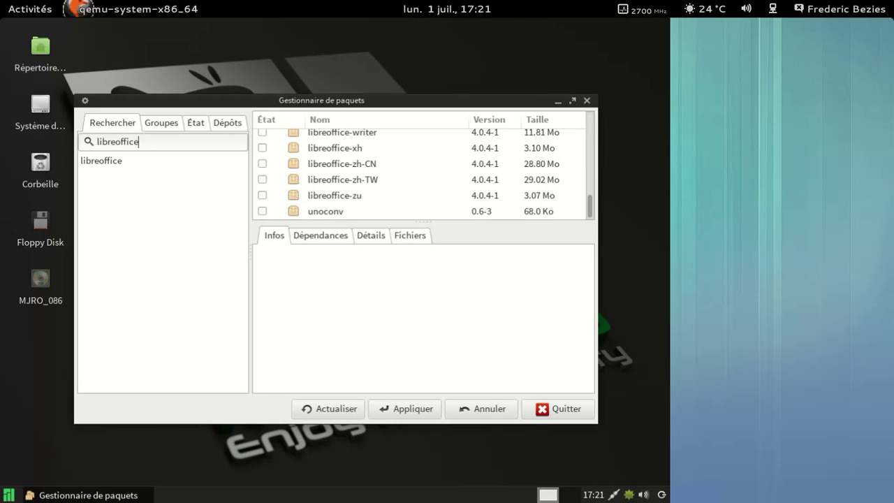
scroll(501, 168, "up", 5)
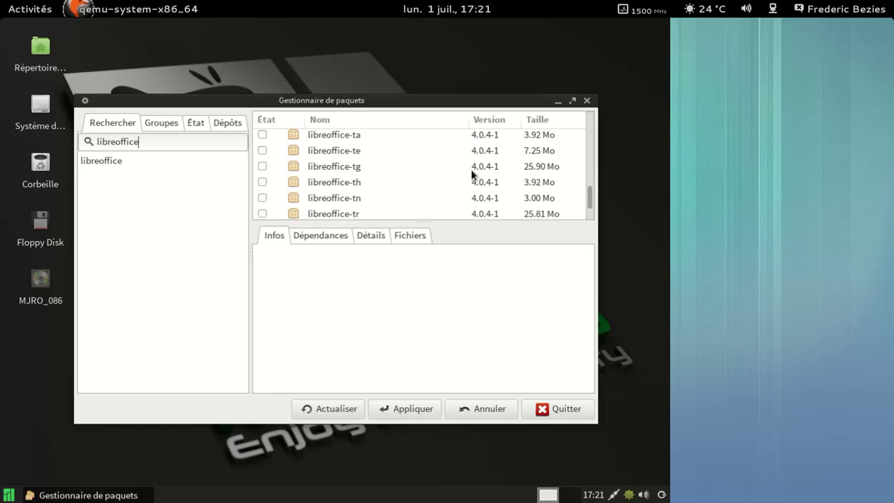
scroll(471, 170, "up", 4)
scroll(472, 170, "up", 8)
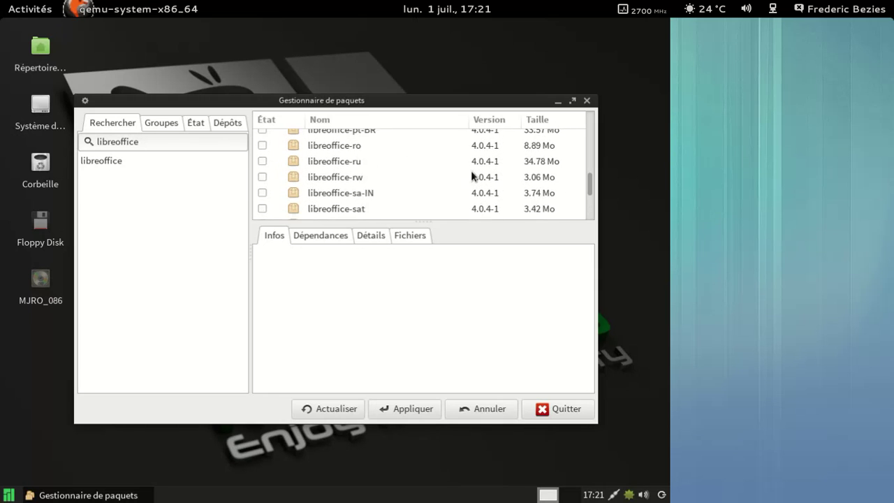
scroll(471, 172, "up", 8)
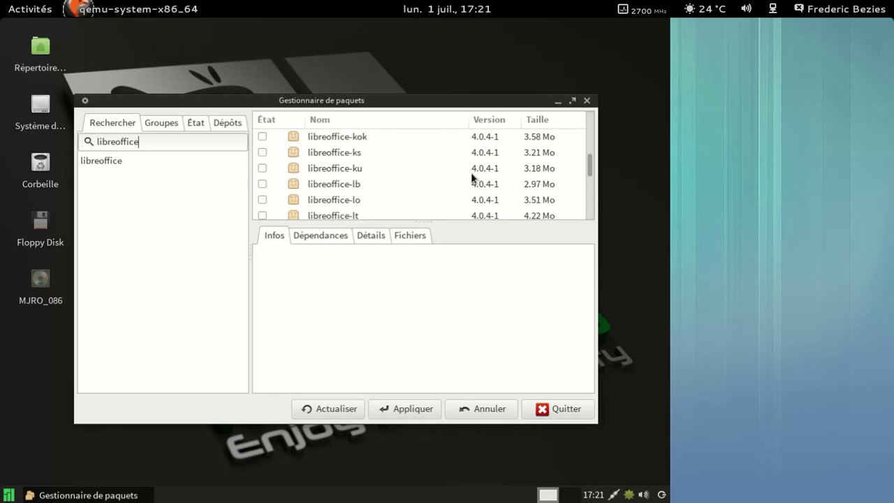
scroll(471, 175, "up", 2)
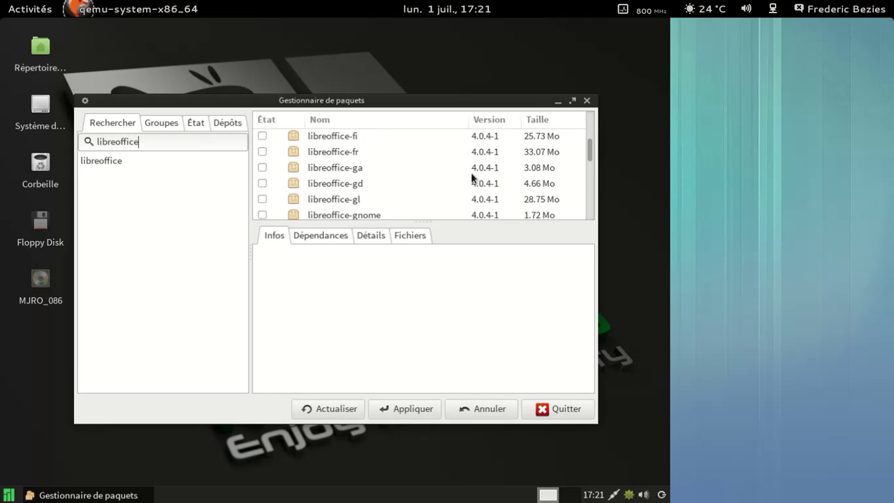
scroll(423, 162, "up", 1)
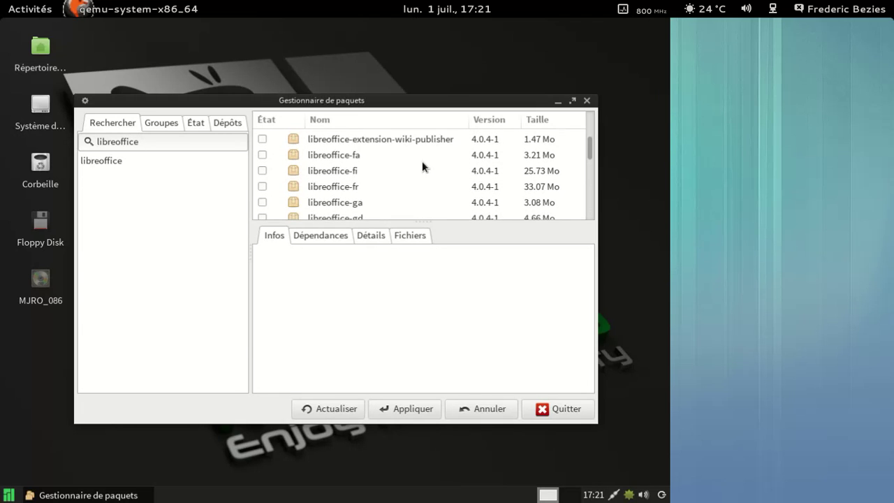
left_click(262, 187)
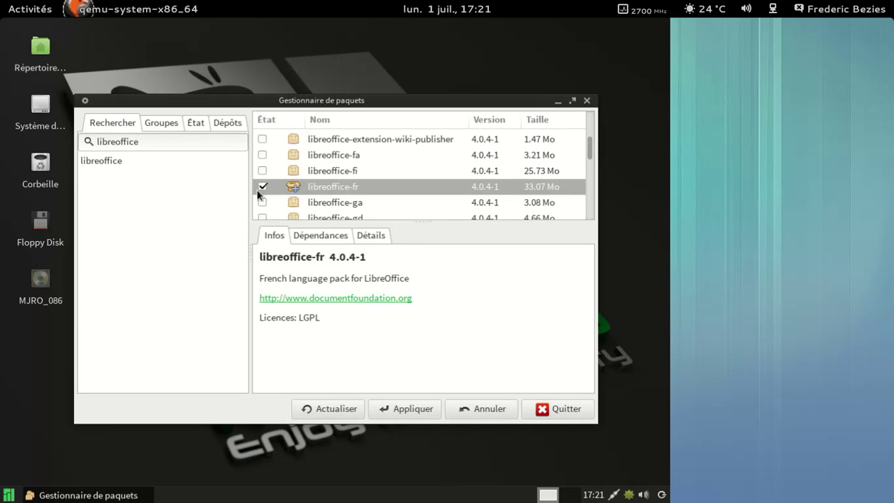
Mark libreoffice-base, -common, -draw, -gnome and -impress for installation
scroll(454, 176, "up", 2)
scroll(451, 174, "up", 15)
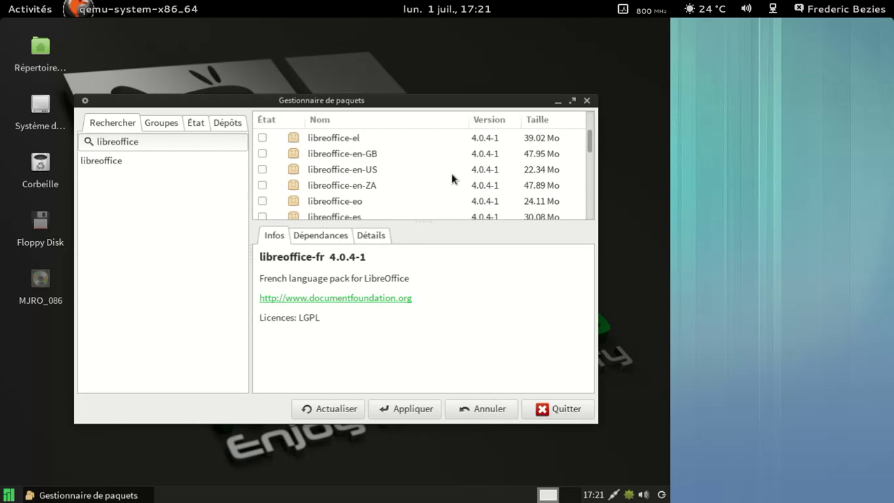
scroll(451, 179, "up", 5)
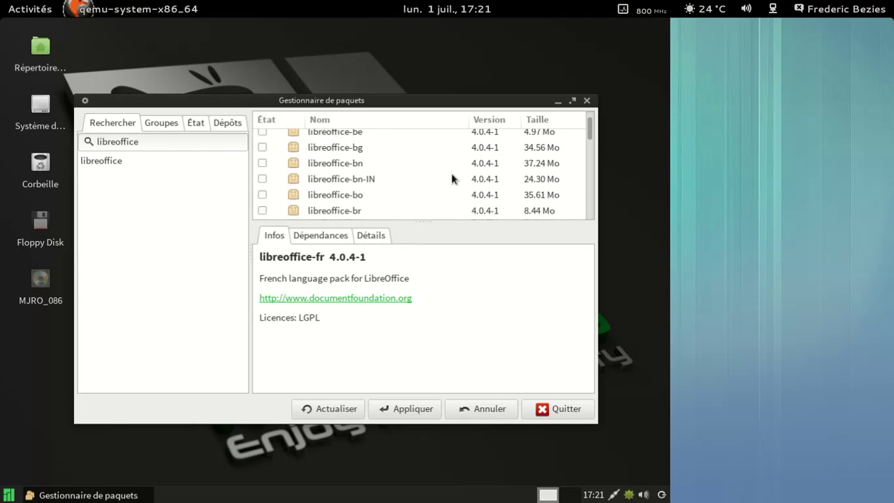
scroll(451, 179, "down", 2)
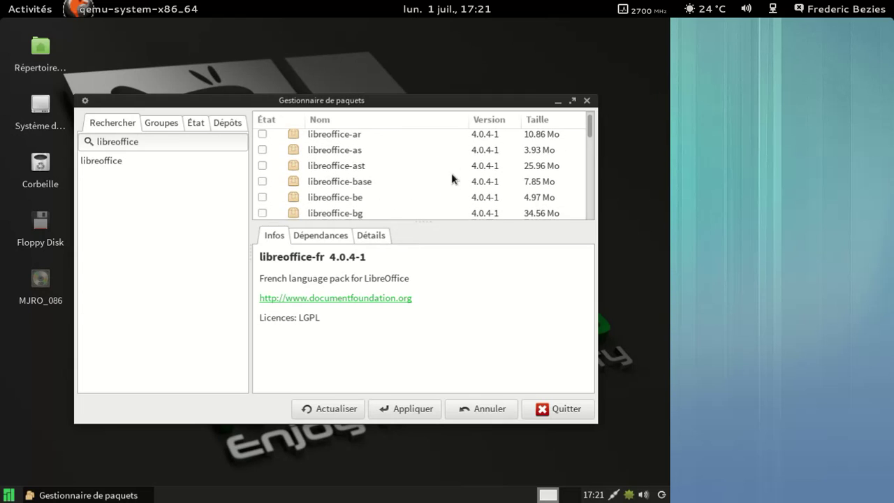
left_click(264, 182)
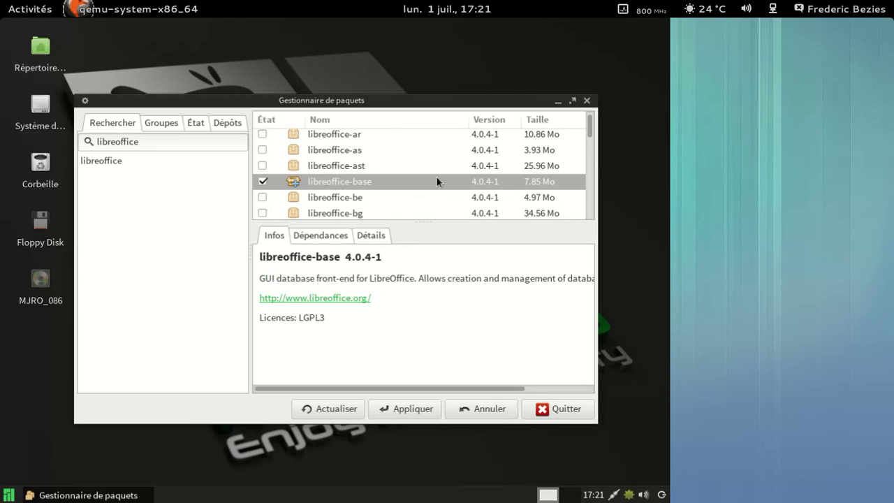
scroll(438, 181, "down", 5)
scroll(437, 182, "down", 6)
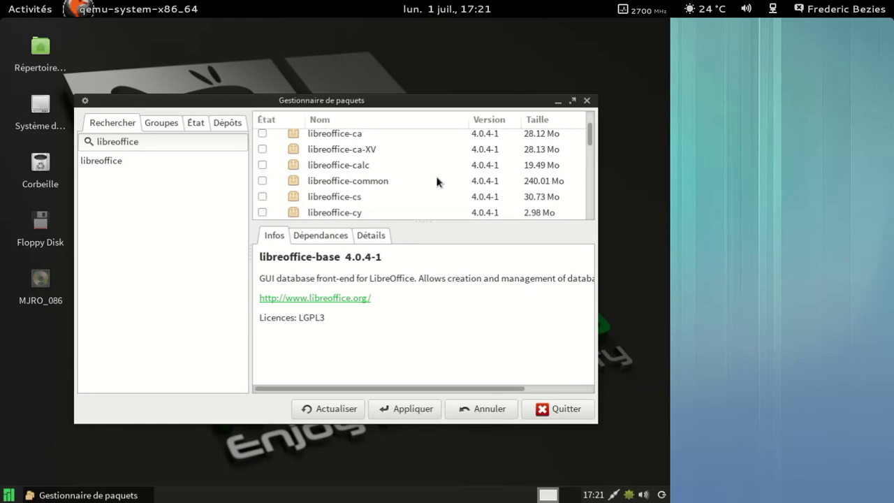
left_click(262, 181)
scroll(419, 176, "down", 3)
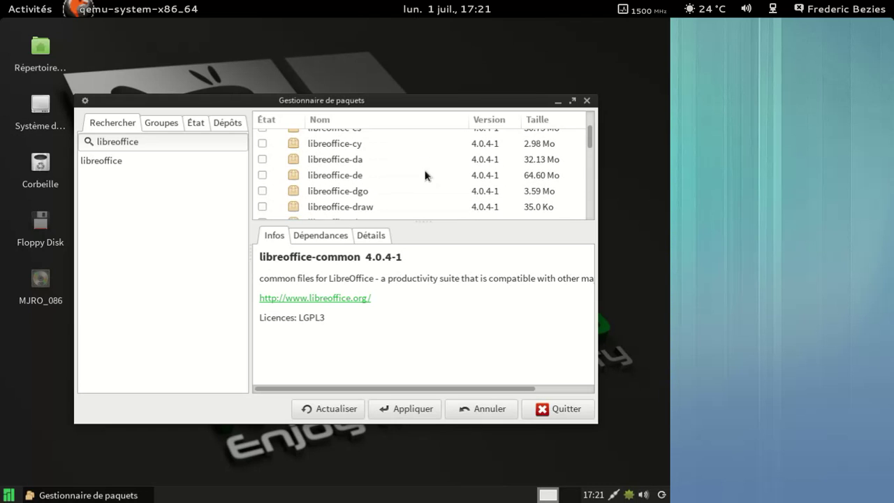
left_click(262, 155)
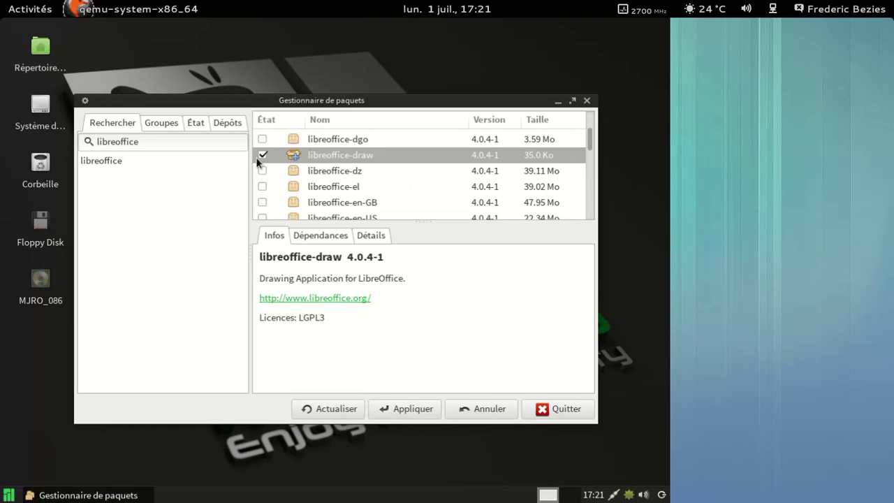
scroll(399, 169, "down", 5)
scroll(399, 171, "up", 1)
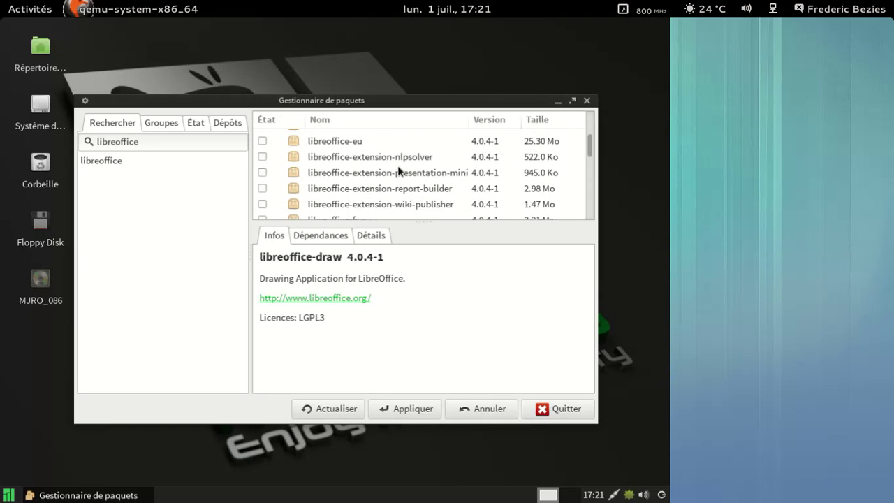
scroll(398, 171, "down", 5)
scroll(398, 171, "down", 1)
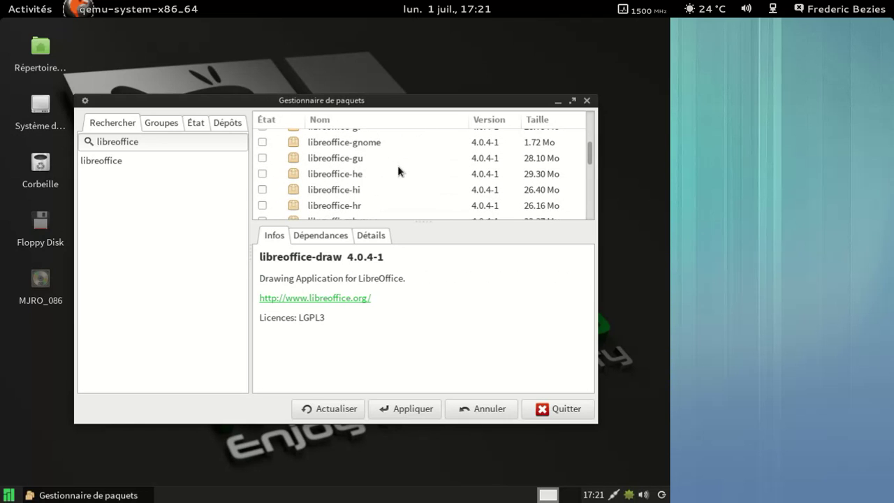
left_click(261, 143)
scroll(417, 162, "down", 6)
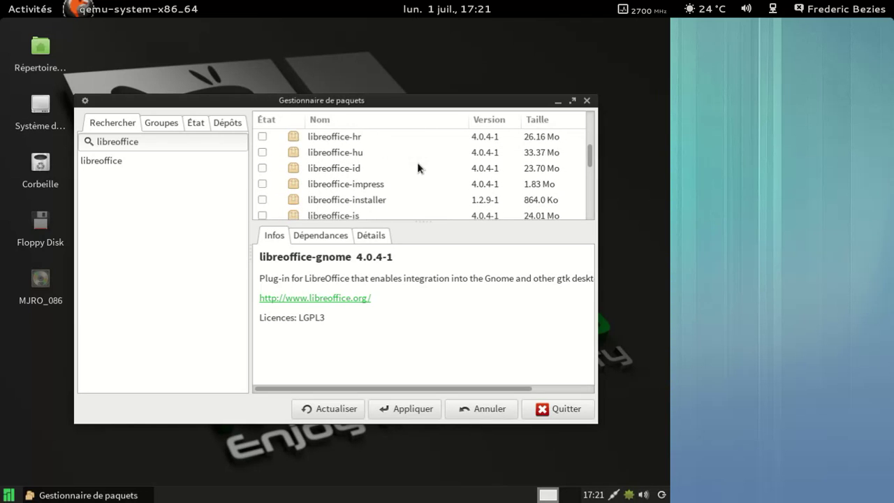
left_click(262, 150)
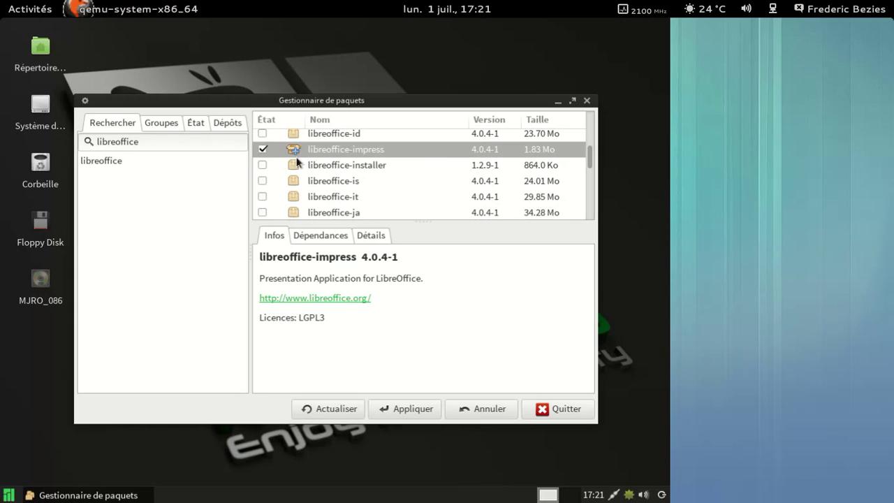
Mark libreoffice-writer, unoconv and libreoffice-calc, then apply the installations
scroll(484, 174, "down", 2)
scroll(484, 175, "down", 10)
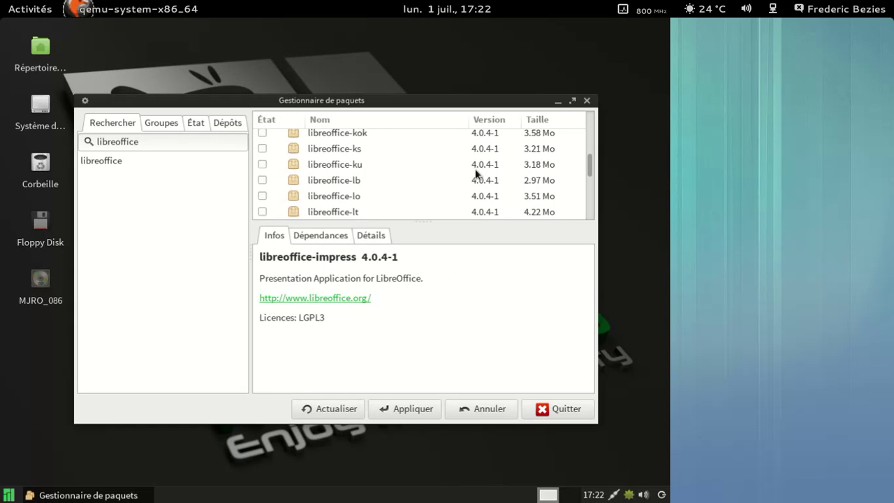
scroll(476, 173, "down", 10)
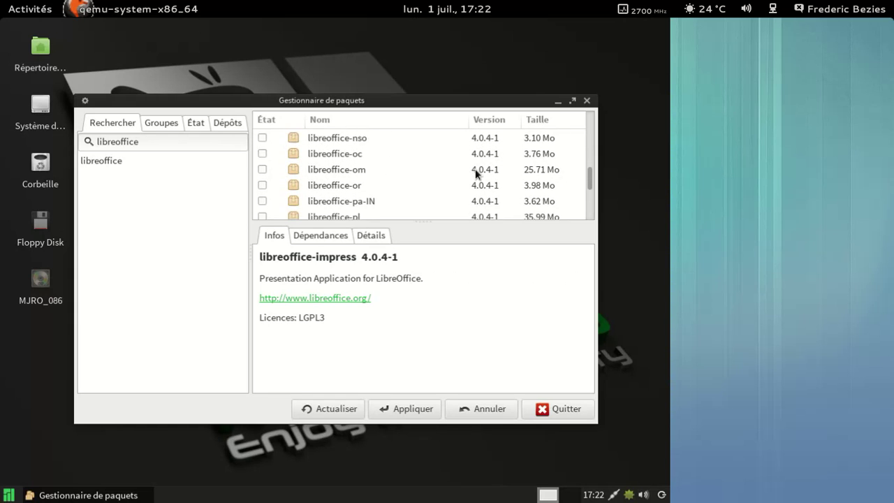
scroll(475, 173, "down", 10)
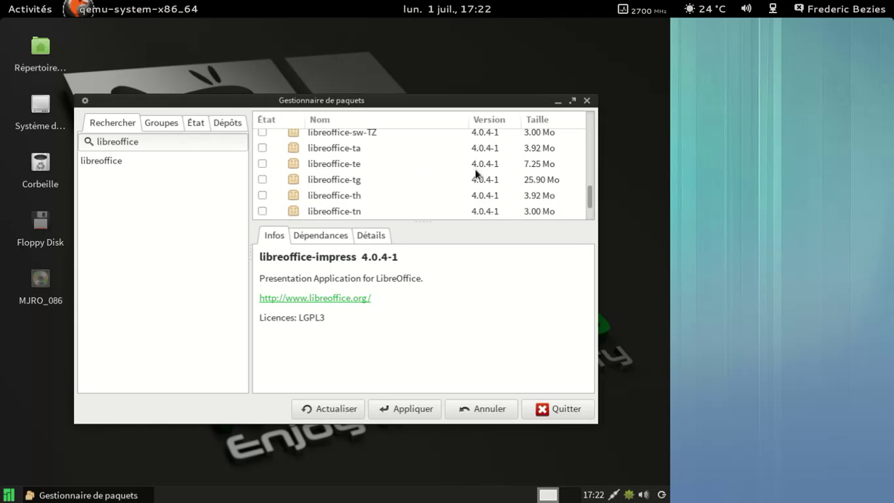
scroll(476, 173, "down", 2)
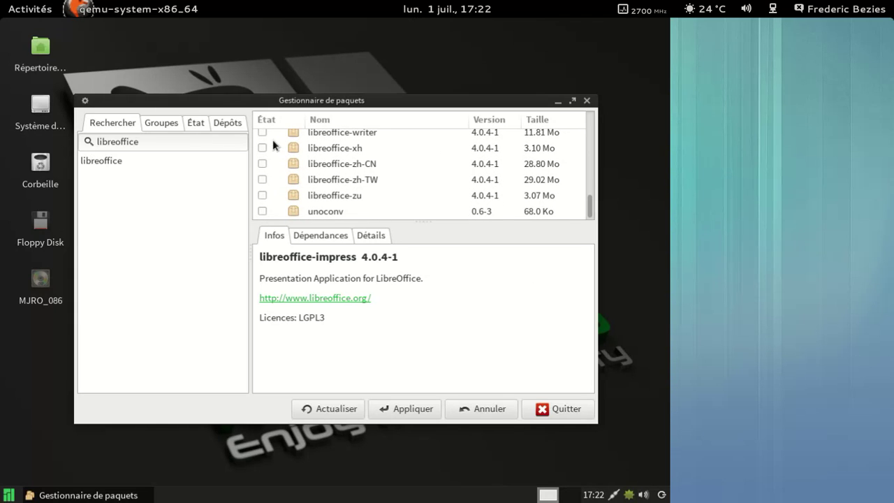
left_click(264, 136)
scroll(448, 174, "down", 1)
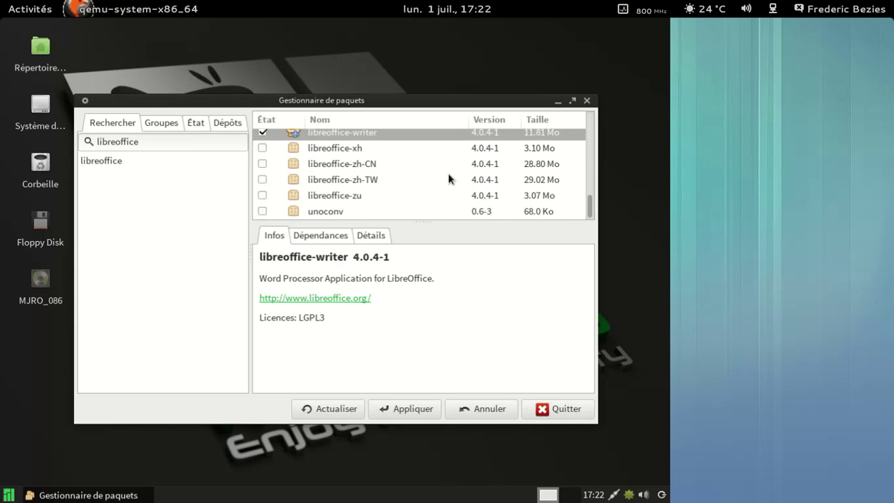
left_click(263, 211)
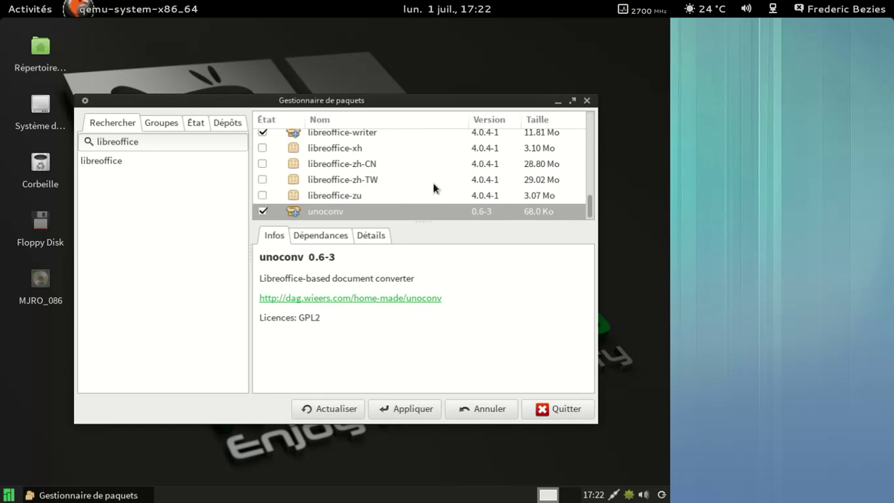
left_click_drag(590, 209, 599, 144)
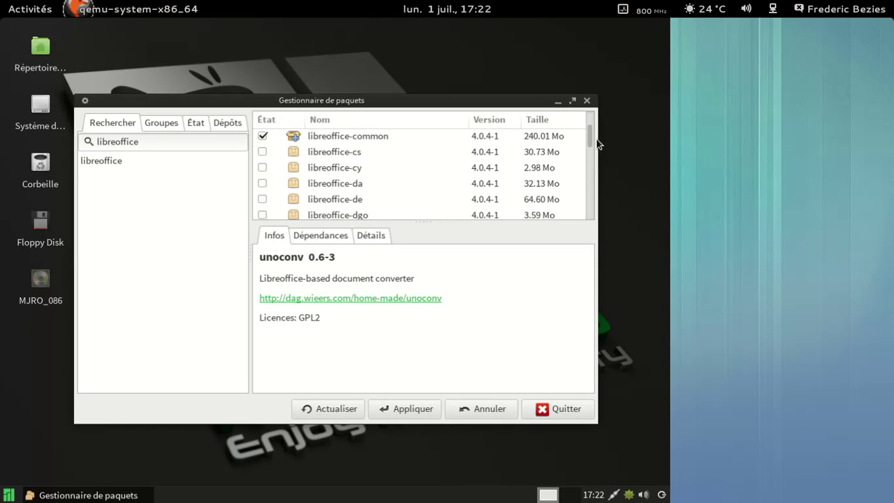
scroll(449, 174, "up", 2)
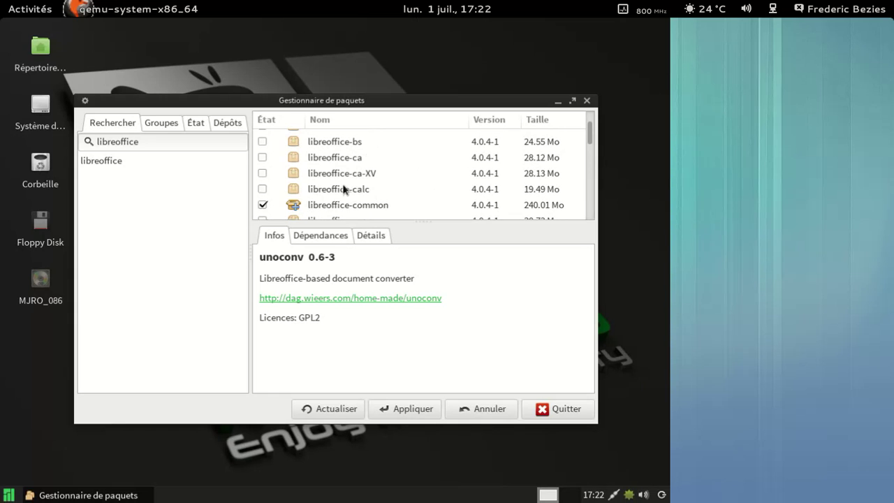
left_click(264, 189)
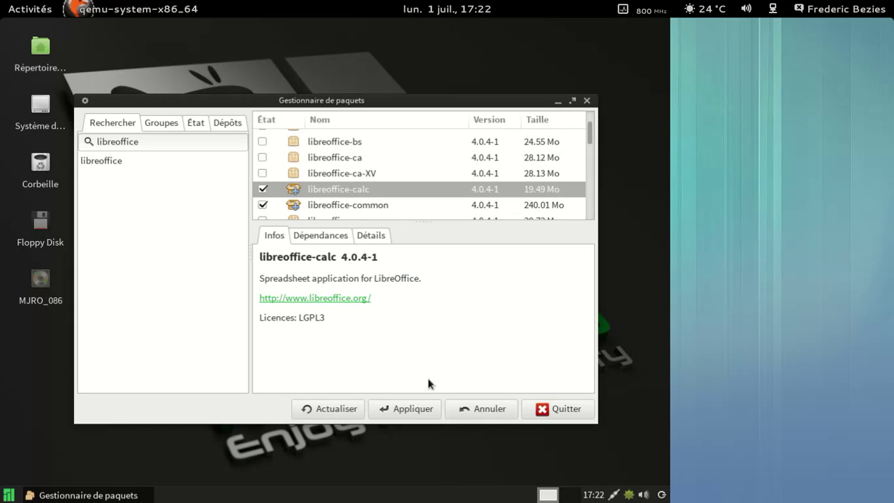
left_click(411, 409)
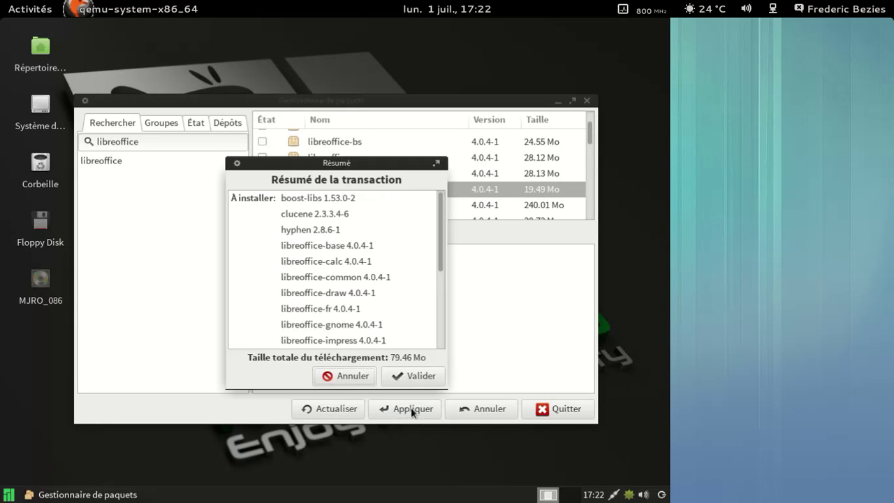
Confirm the LibreOffice transaction and enter the root password to start the 79.46 Mo download
left_click(408, 378)
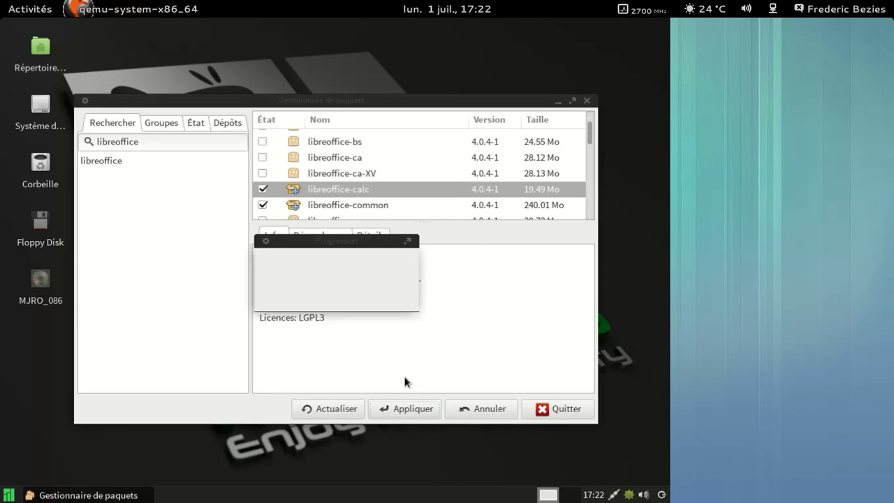
type("******")
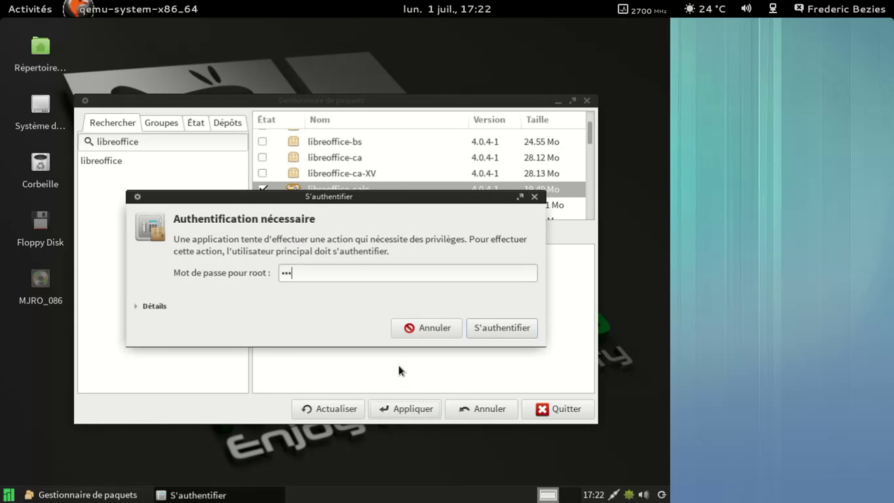
key("Return")
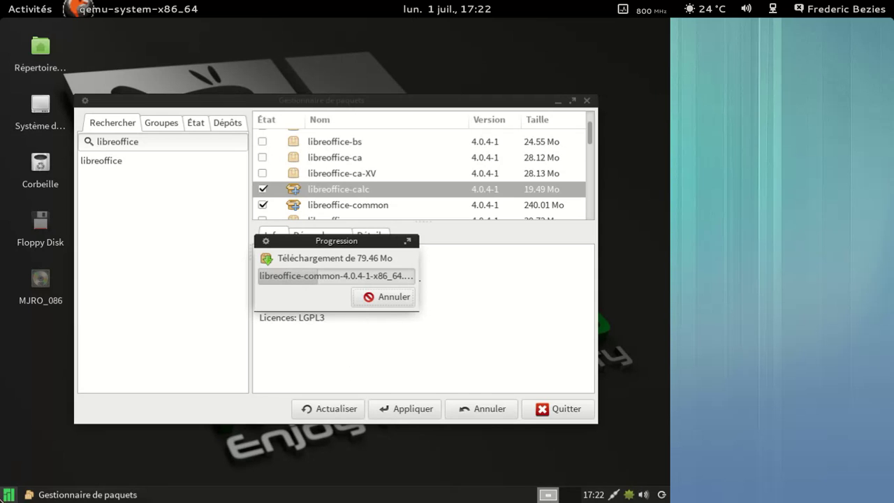
left_click(9, 496)
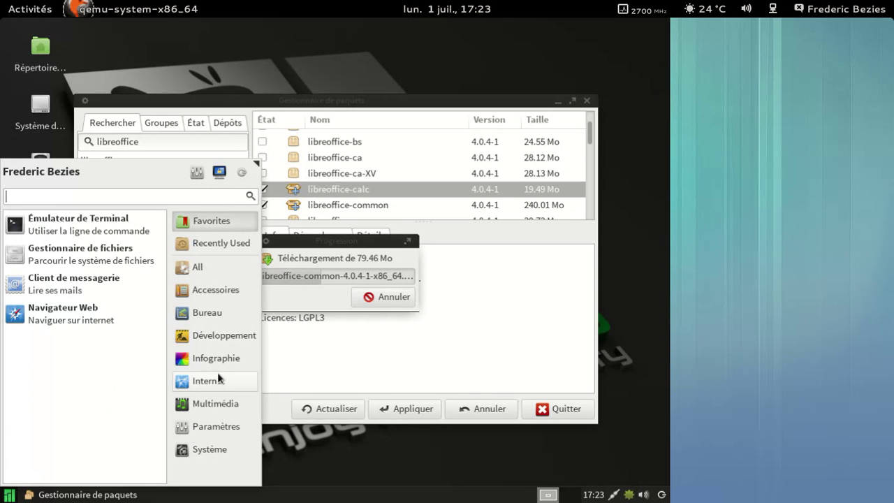
Launch Manjaro Gestionnaire de paramètres from Paramètres and authenticate with the admin password
left_click(216, 451)
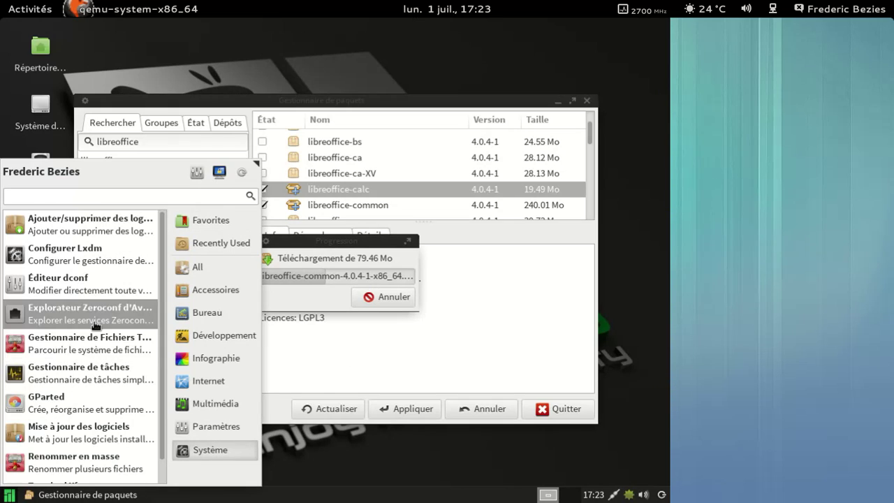
scroll(110, 353, "down", 1)
scroll(109, 354, "up", 1)
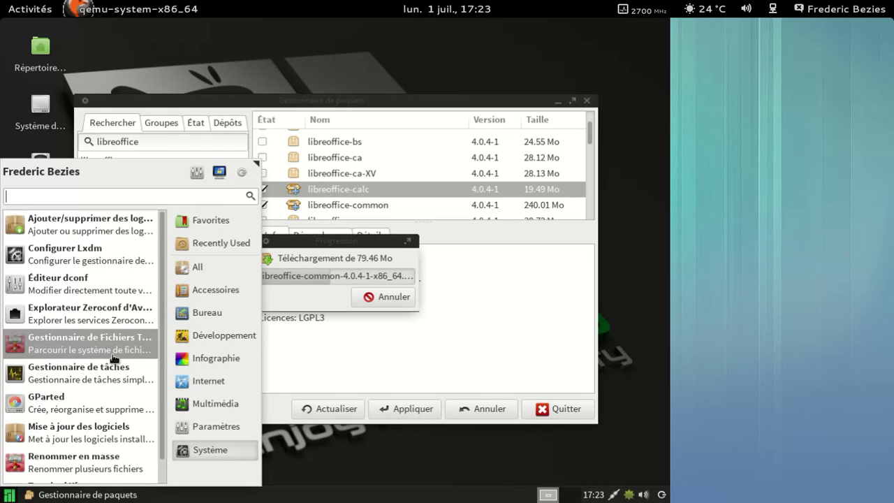
left_click(219, 426)
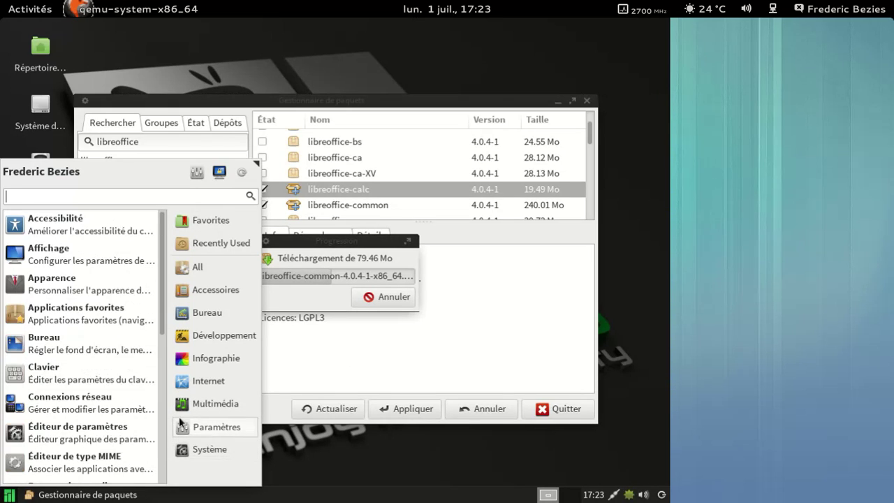
scroll(129, 375, "down", 5)
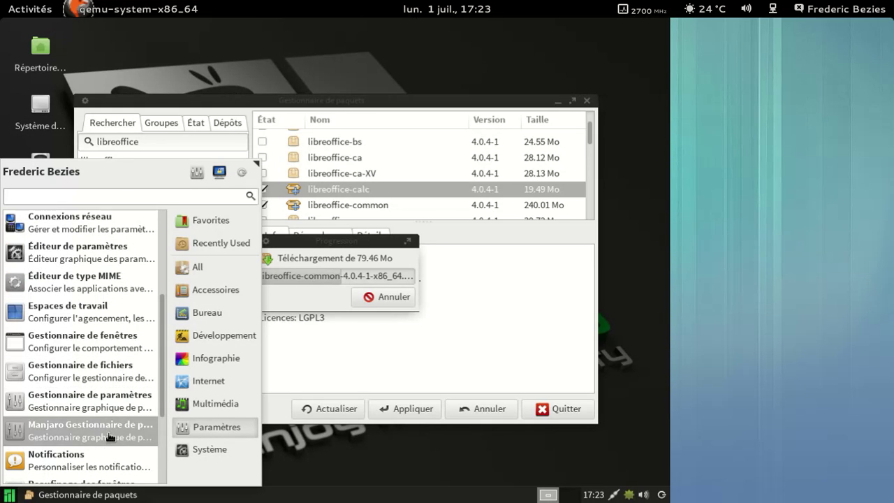
left_click(112, 437)
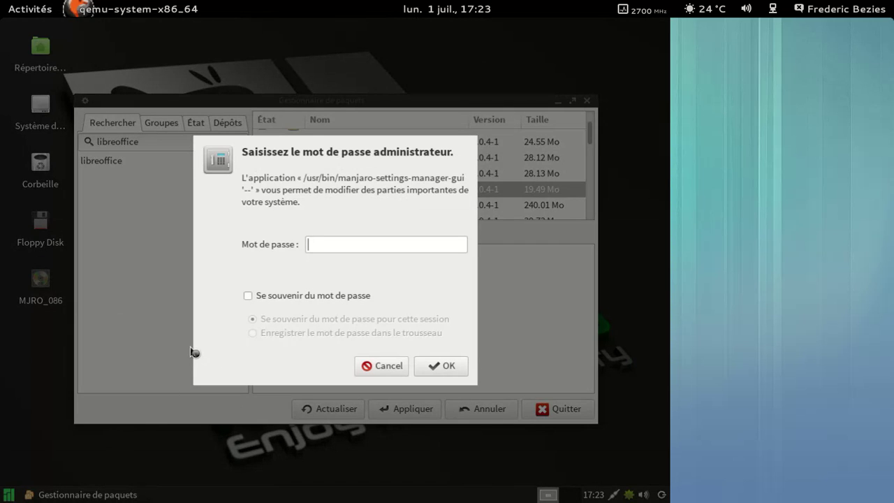
type("manjaro")
key("Return")
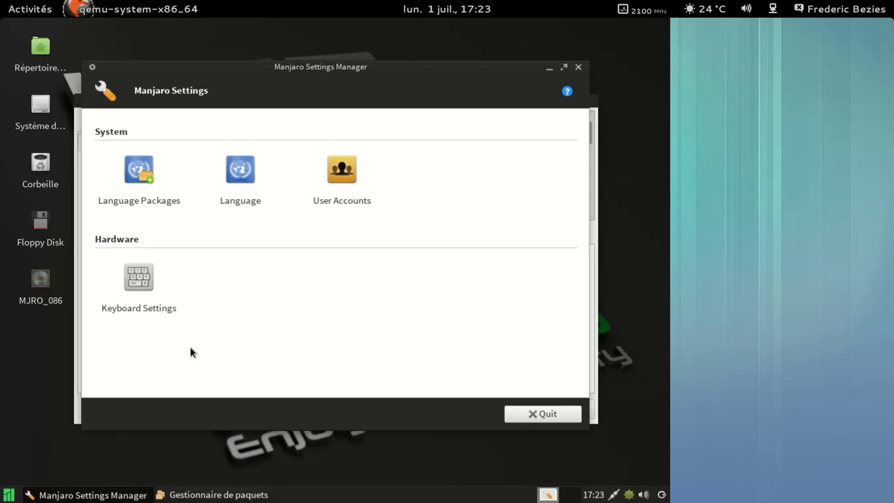
View the Language, User Accounts and Language Packages pages, then quit Manjaro Settings Manager
left_click_drag(331, 72, 338, 61)
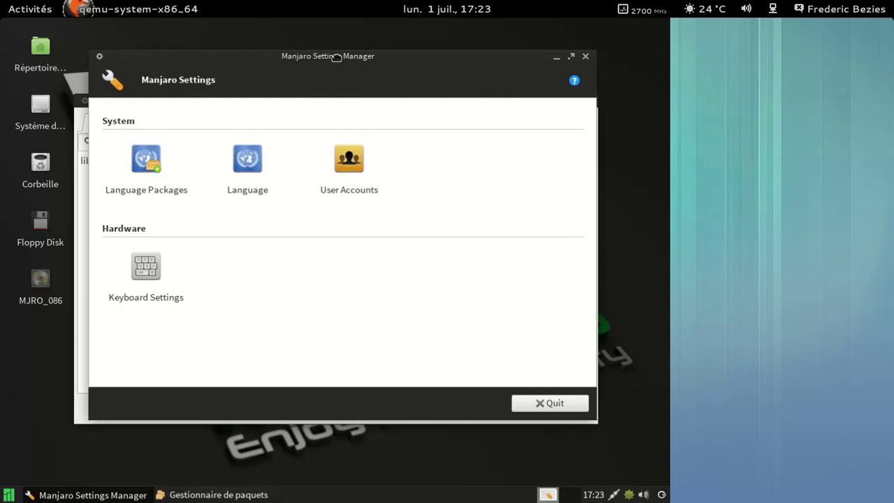
left_click(246, 168)
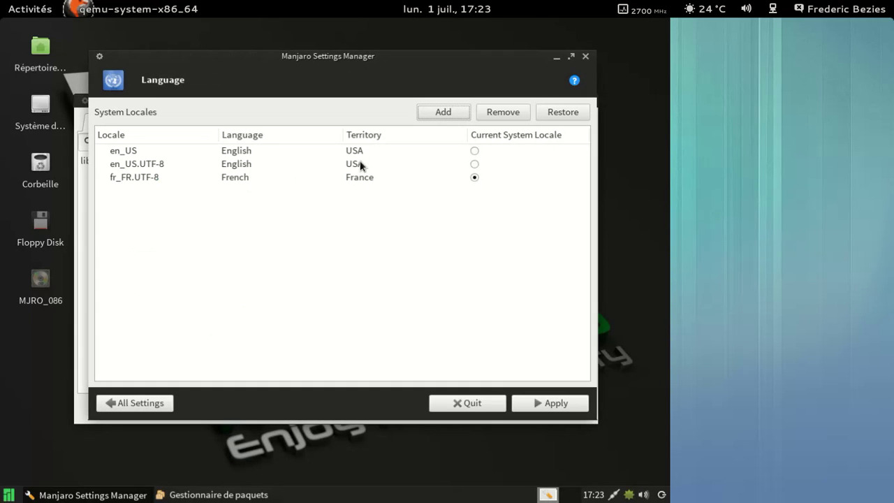
left_click(152, 407)
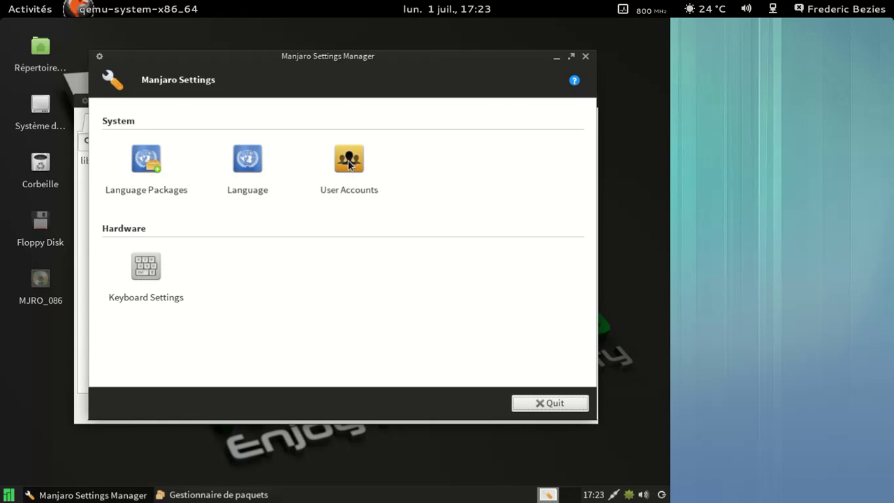
left_click(349, 163)
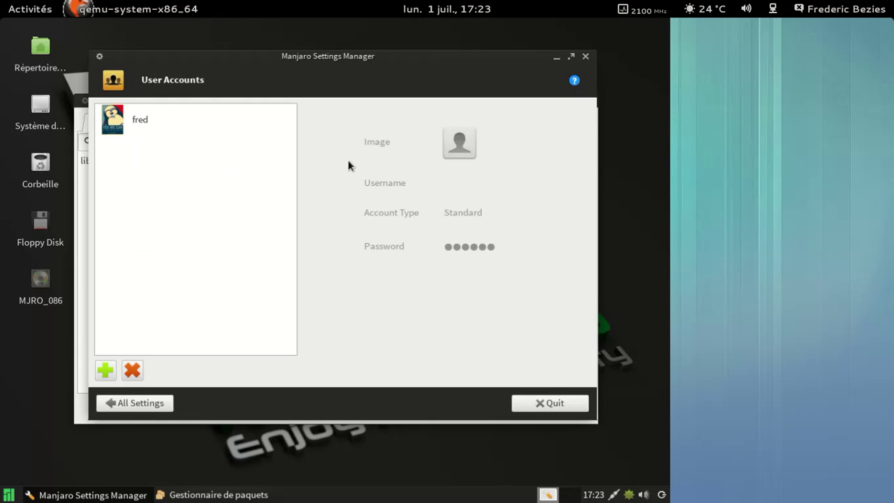
left_click(137, 405)
left_click(146, 179)
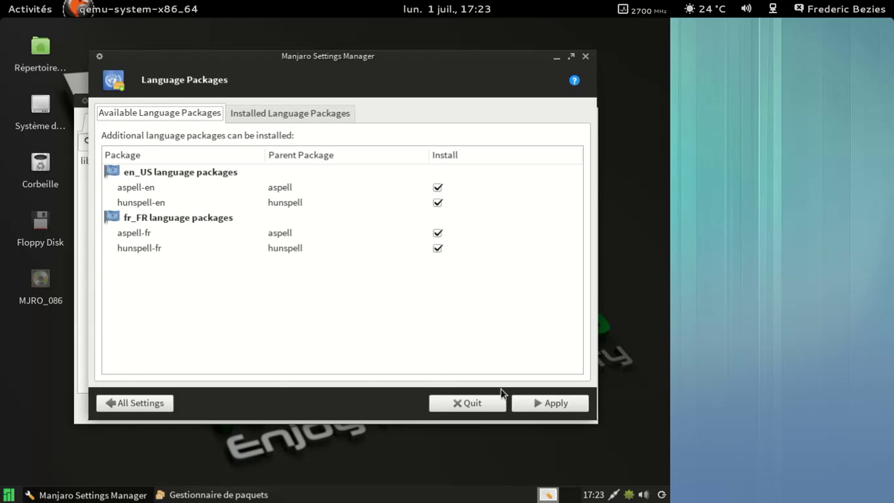
left_click(484, 404)
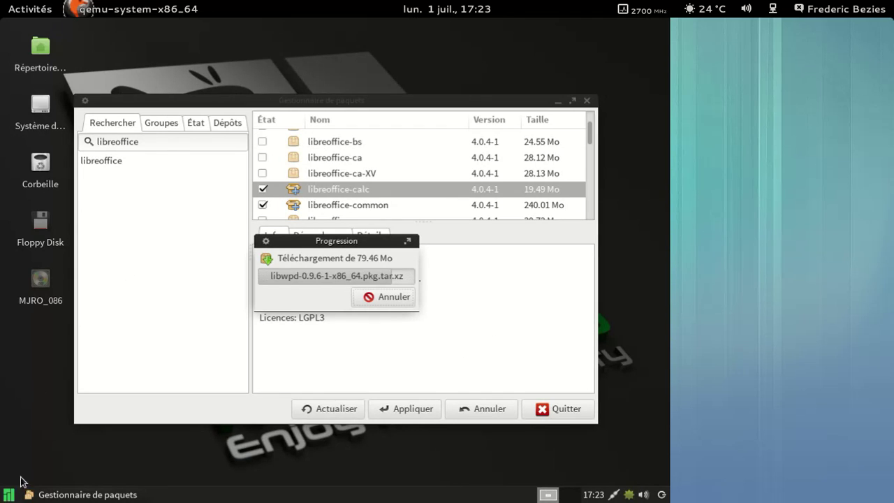
Open the Paramétrage settings manager from the Whisker menu, scroll its categories, and close it
left_click(9, 495)
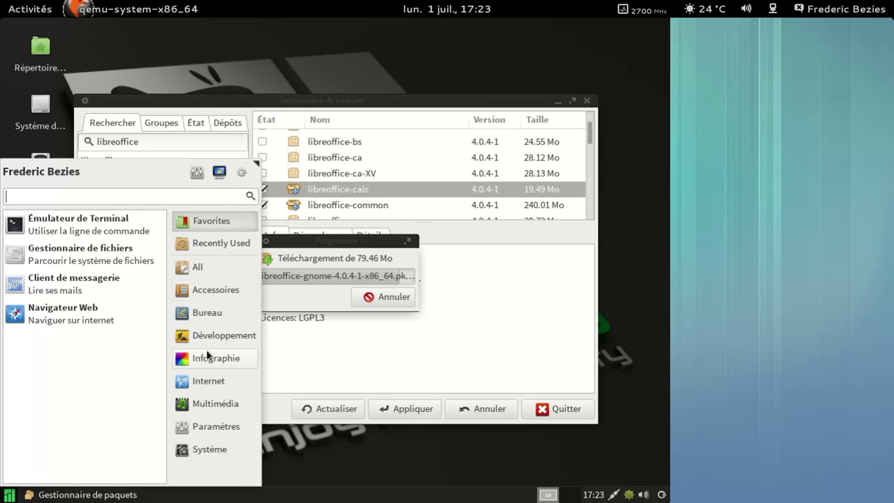
left_click(198, 173)
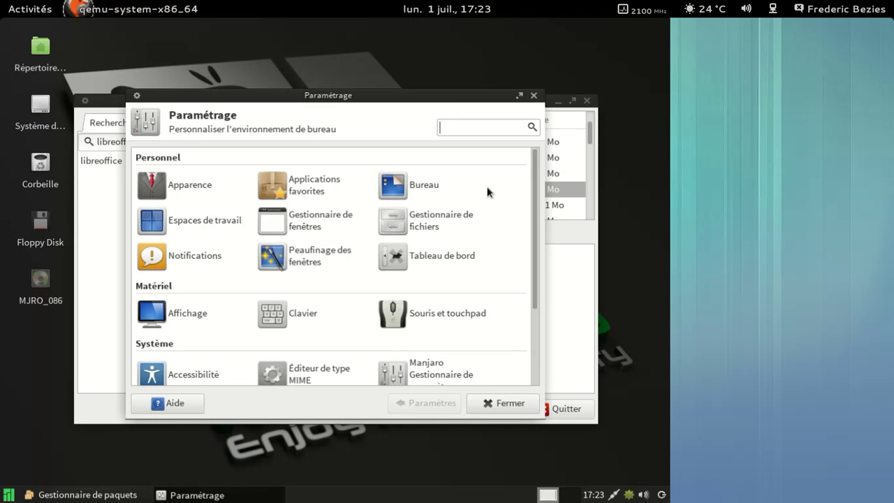
scroll(488, 192, "down", 5)
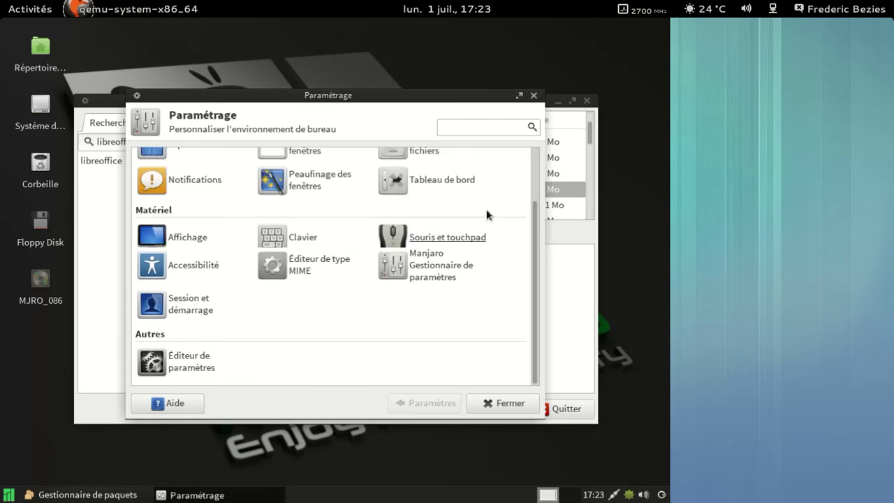
scroll(487, 215, "up", 5)
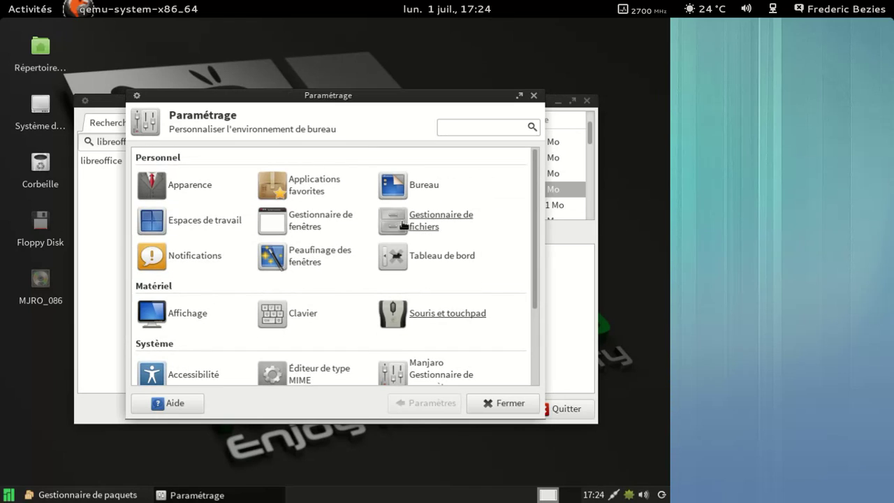
left_click(495, 407)
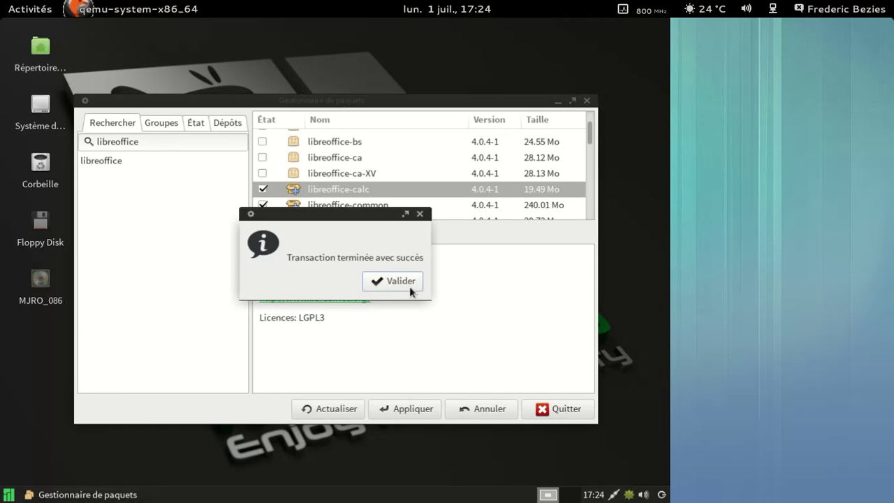
Dismiss the success message, search quodlibet, and mark quodlibet and quodlibet-plugins
key("Return")
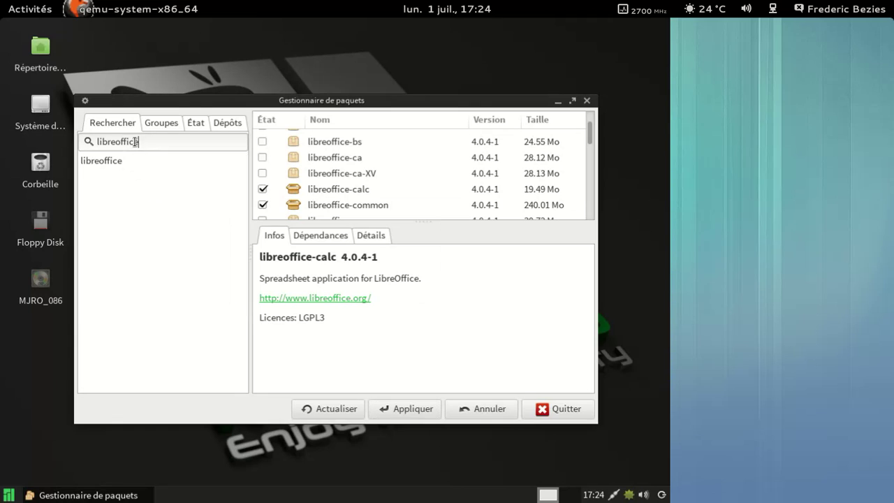
left_click_drag(139, 141, 88, 140)
type("quodlibet")
key("Return")
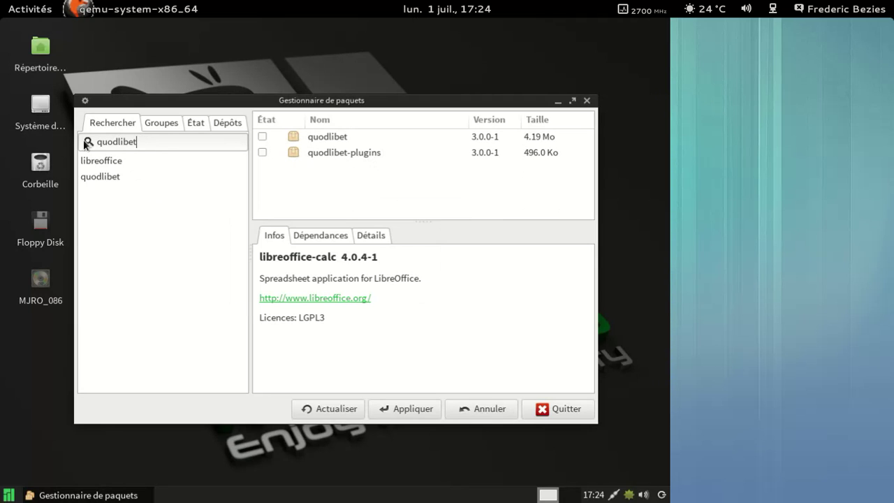
left_click(263, 137)
left_click(263, 152)
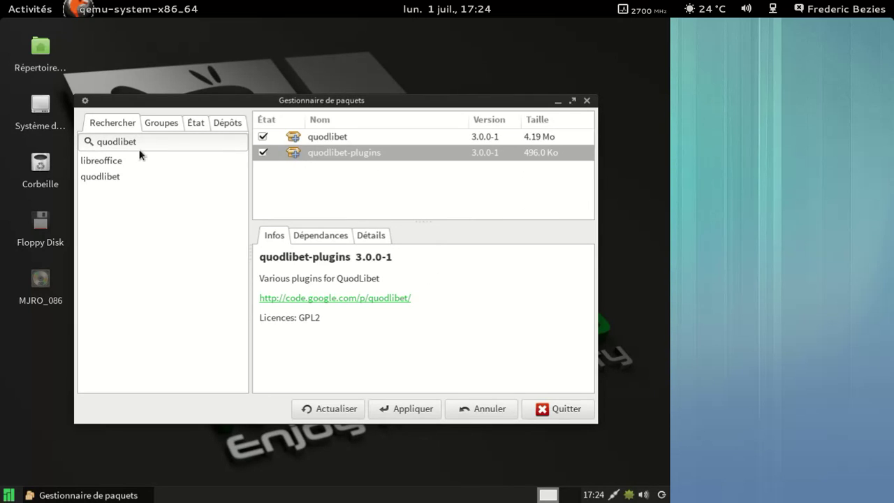
Search for vlc, mark it, and apply and confirm the 18.86 Mo installation
left_click_drag(141, 145, 94, 145)
type("vlc")
key("Return")
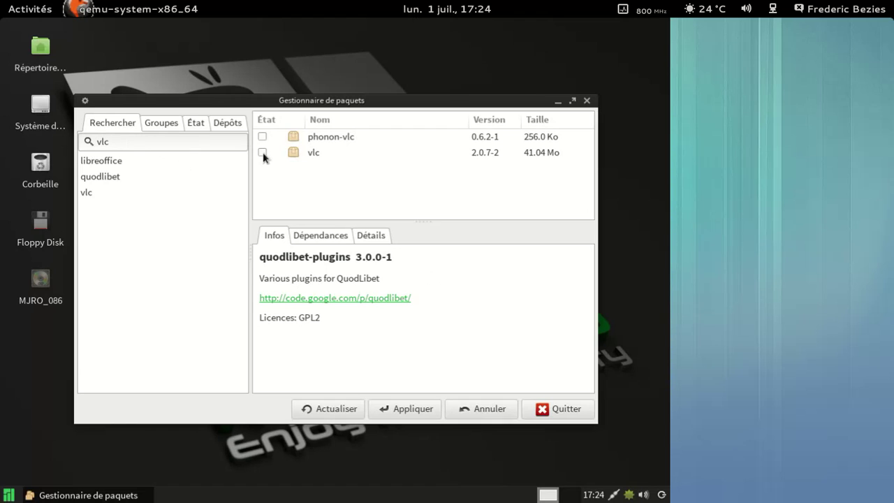
left_click(263, 152)
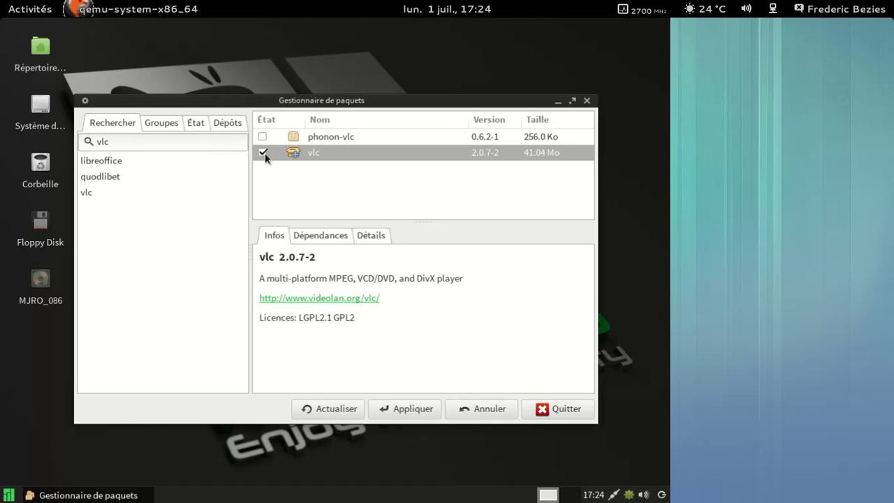
left_click(413, 410)
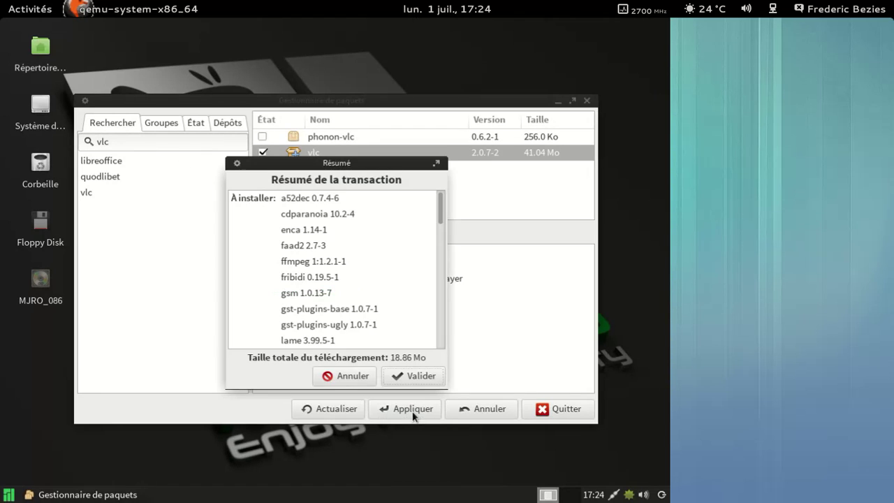
left_click_drag(441, 210, 433, 343)
left_click(409, 379)
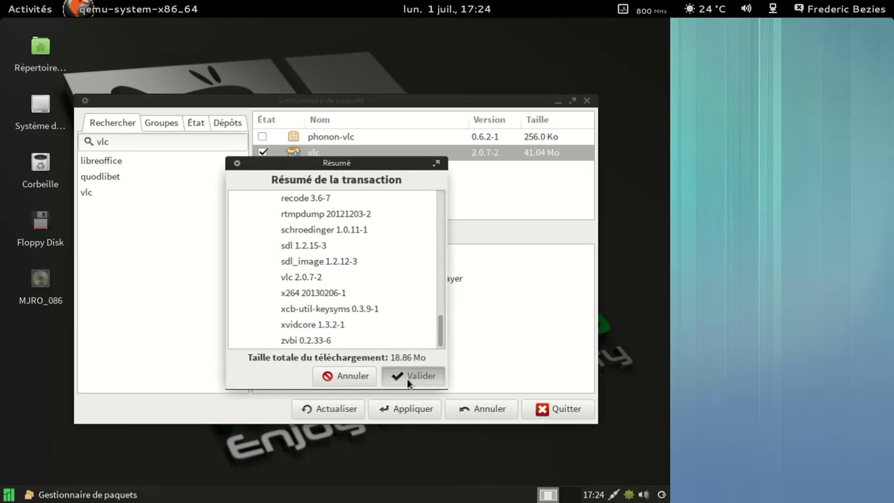
left_click(10, 494)
Launch LibreOffice Writer from the Bureau menu and view its About version information
left_click(204, 316)
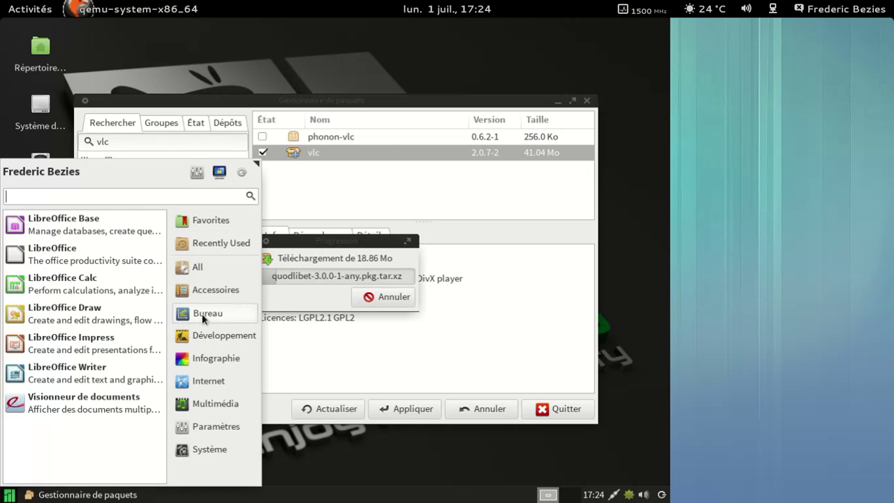
left_click(108, 379)
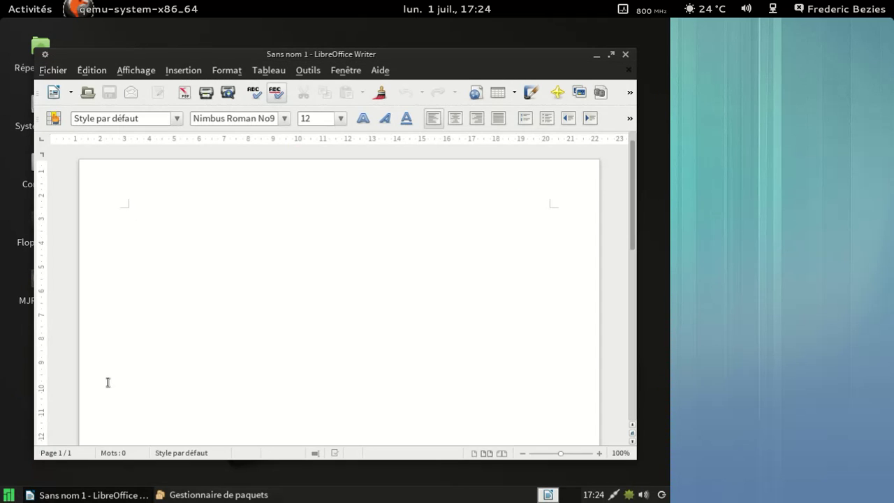
left_click(380, 71)
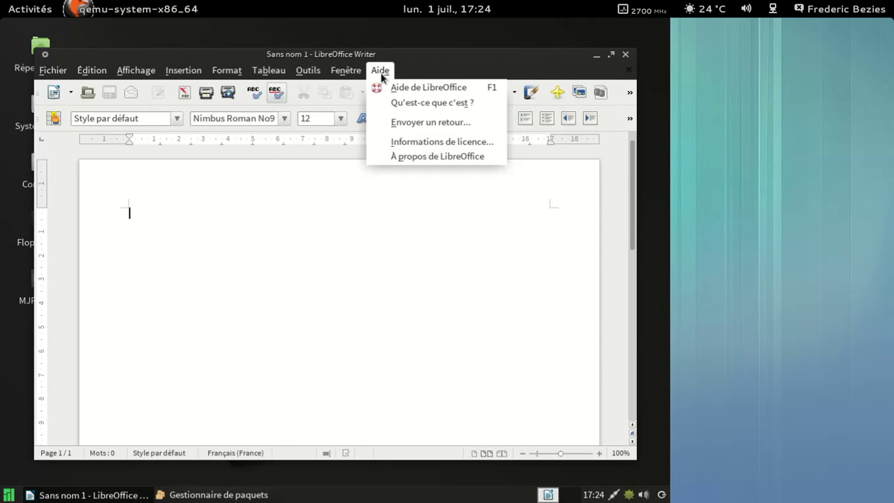
left_click(404, 156)
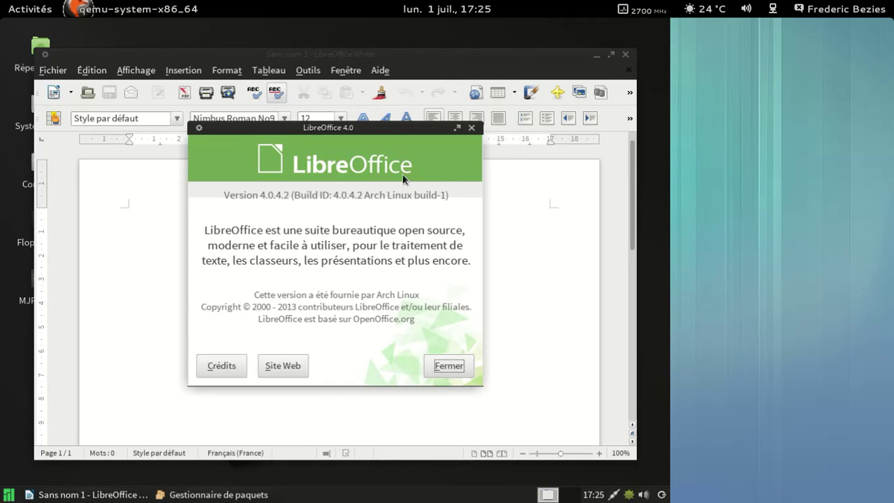
left_click(448, 367)
Create a new blank spreadsheet and a new drawing from the New menu
left_click(71, 94)
left_click(83, 127)
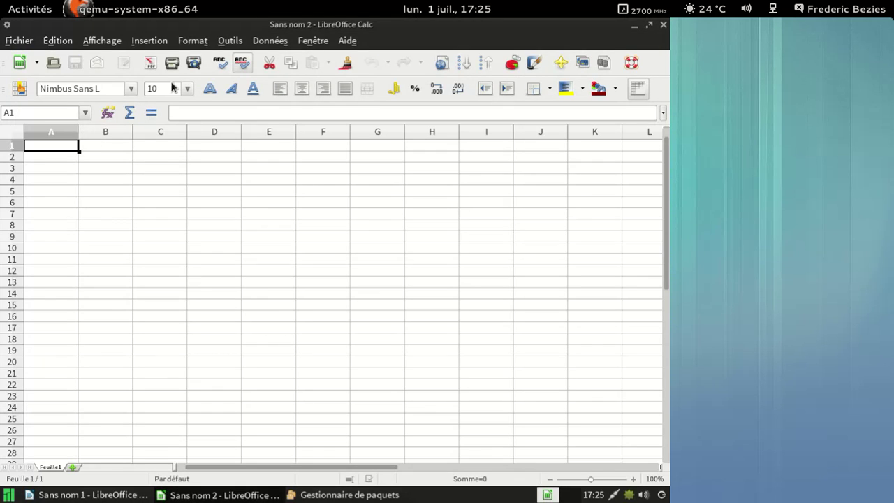
left_click(37, 64)
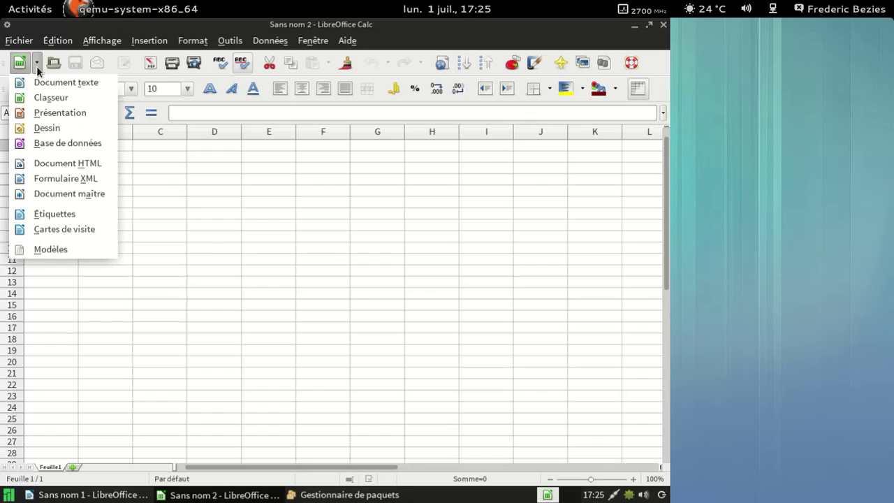
left_click(65, 127)
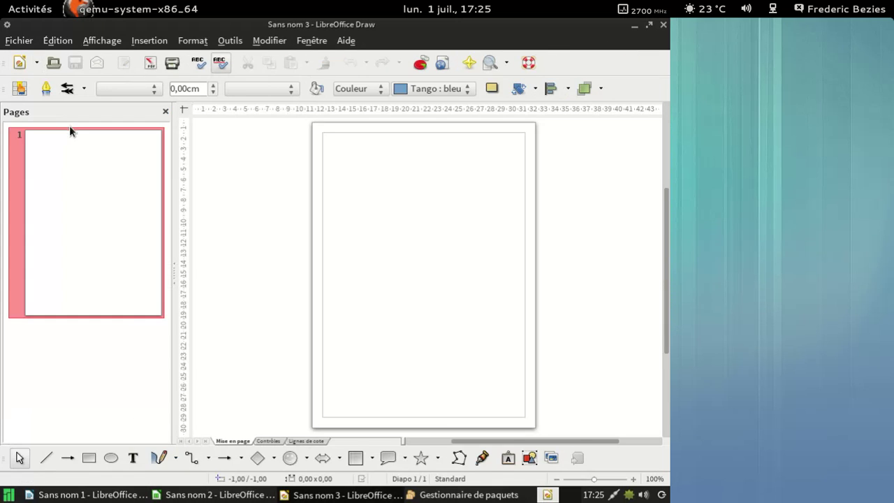
Close the Draw, Calc and Writer windows
left_click(663, 27)
left_click(663, 28)
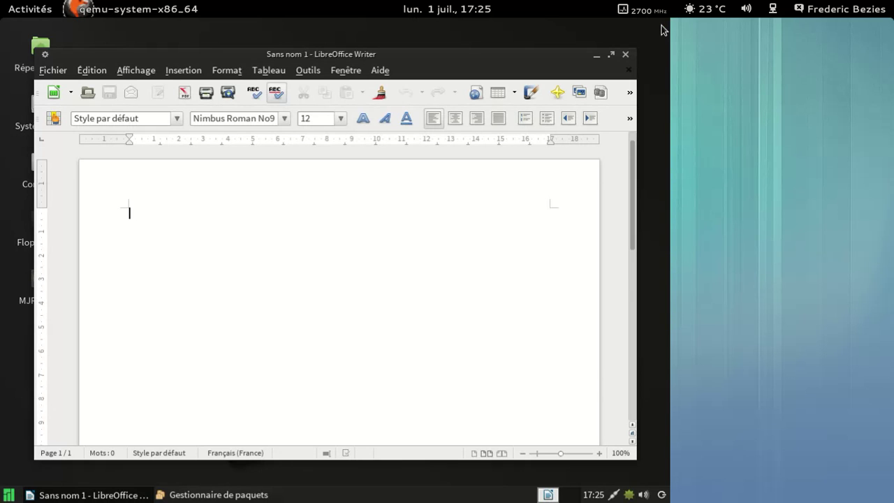
left_click(624, 55)
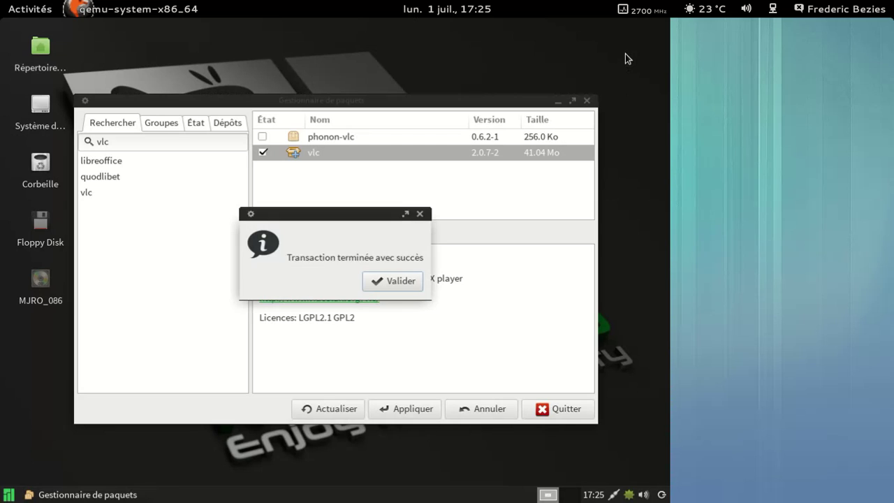
Dismiss the VLC success message and search Pamac for flash instead of vlc
left_click(364, 279)
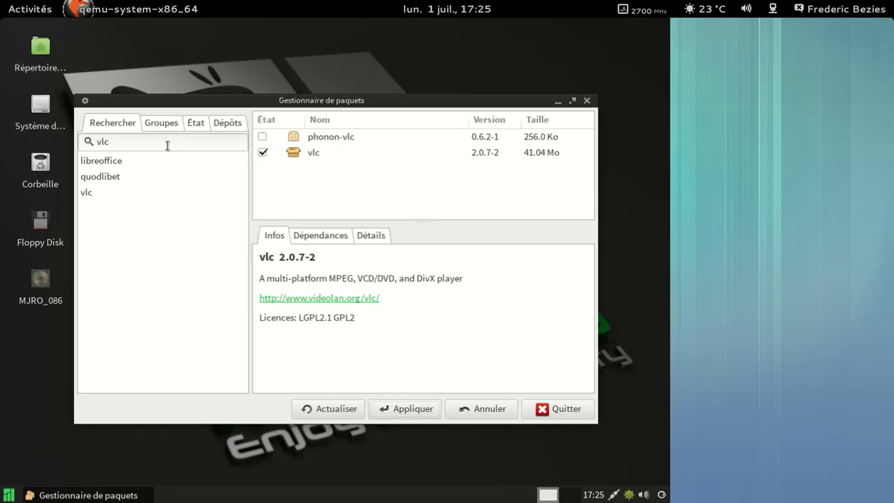
left_click_drag(157, 143, 86, 143)
type("flash")
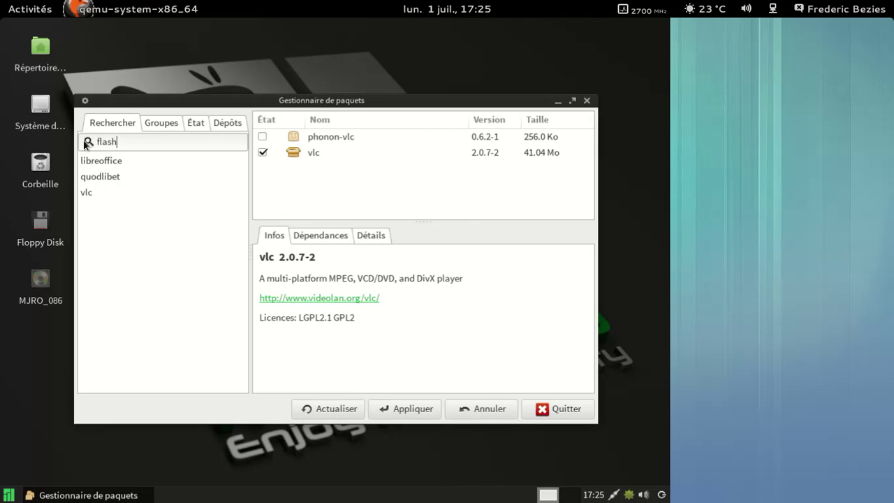
key("Return")
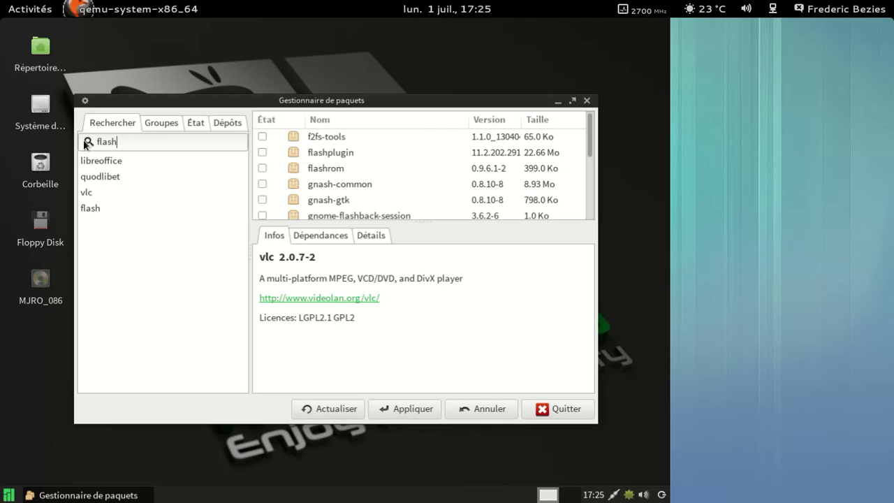
Mark flashplugin for installation and confirm the transaction
left_click(263, 153)
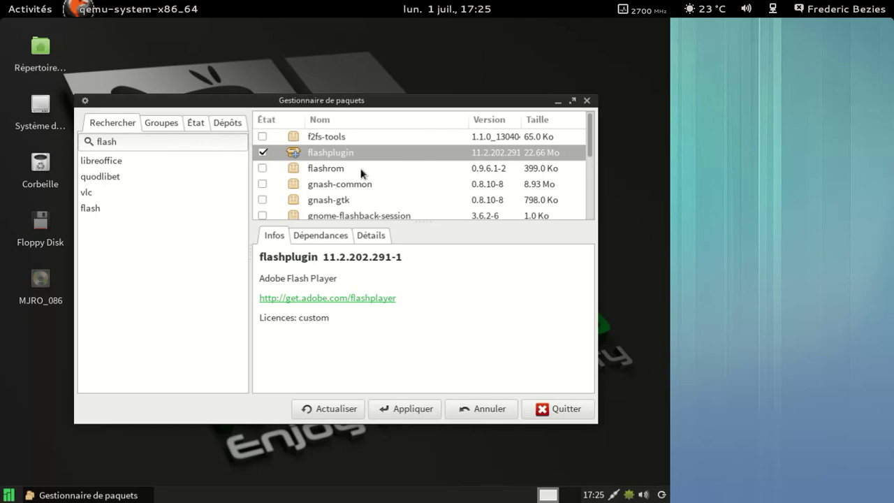
left_click(418, 413)
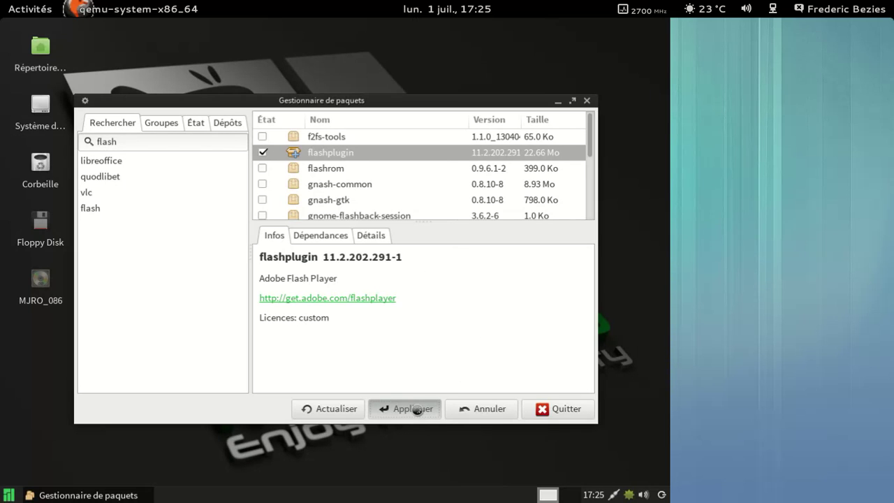
left_click(418, 375)
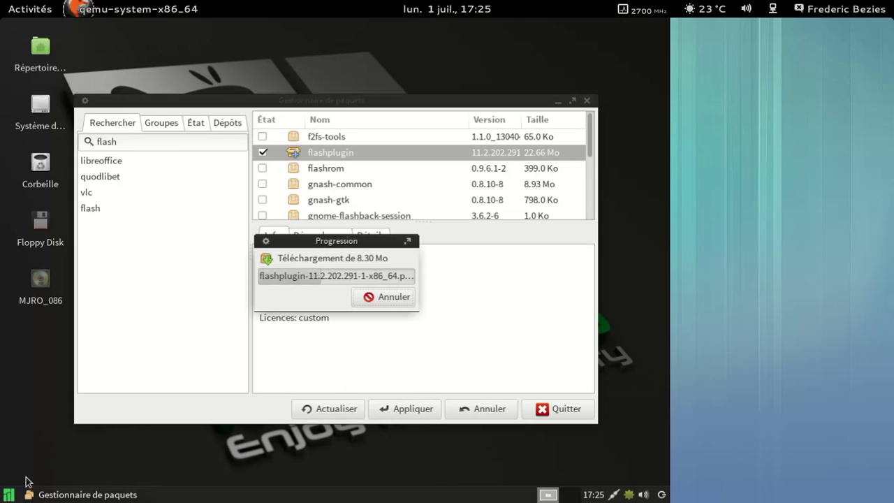
Launch VLC media player from the Multimedia category and accept its privacy settings
left_click(11, 495)
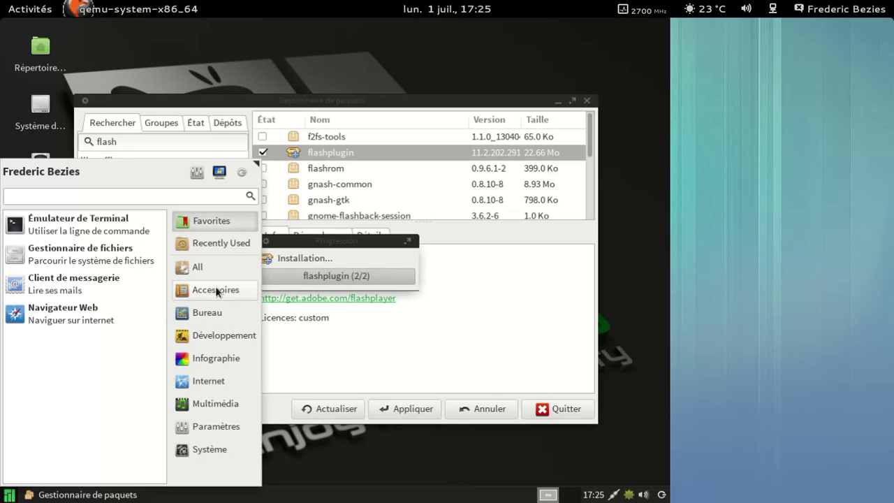
left_click(220, 408)
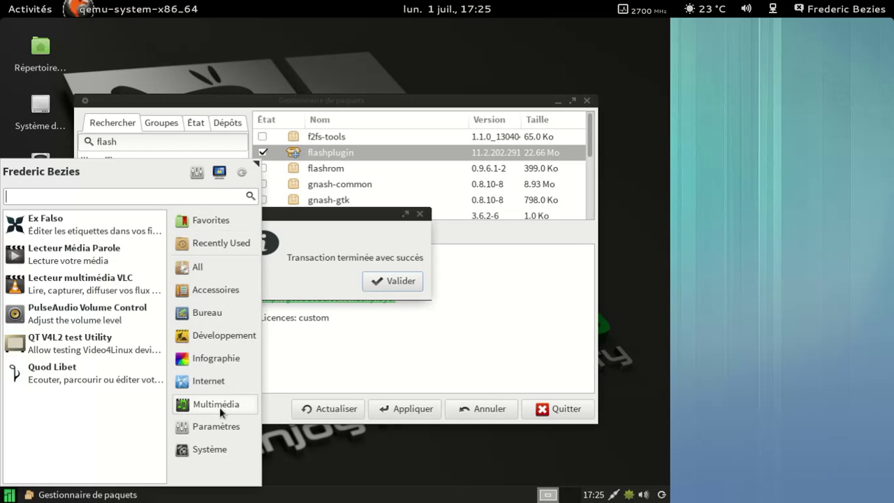
left_click(109, 288)
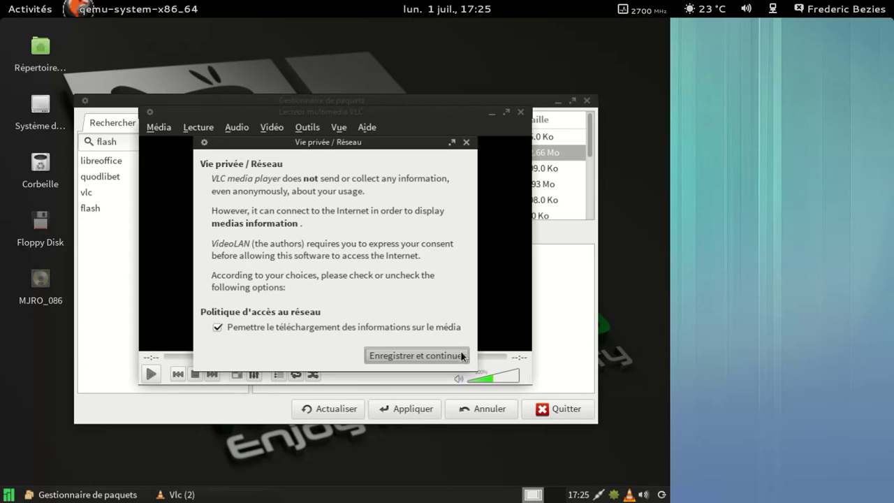
left_click(461, 356)
View VLC's About information, close the player, and acknowledge the finished flashplugin install
left_click(368, 128)
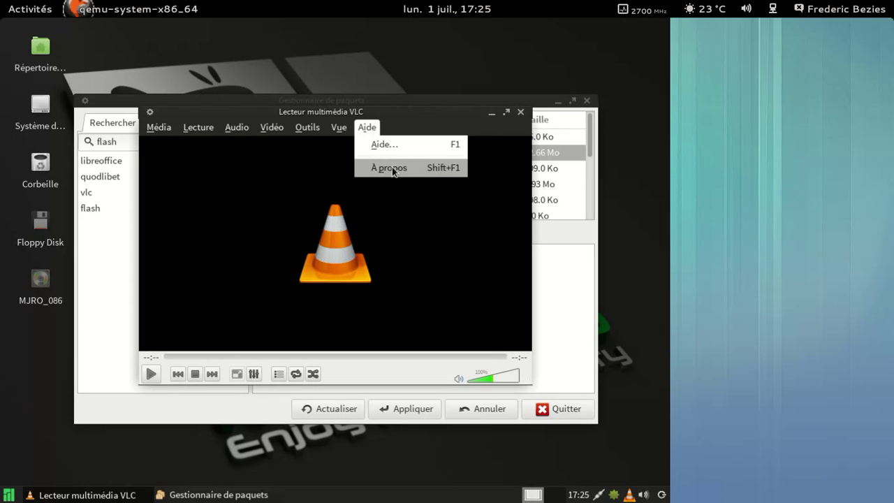
left_click(391, 168)
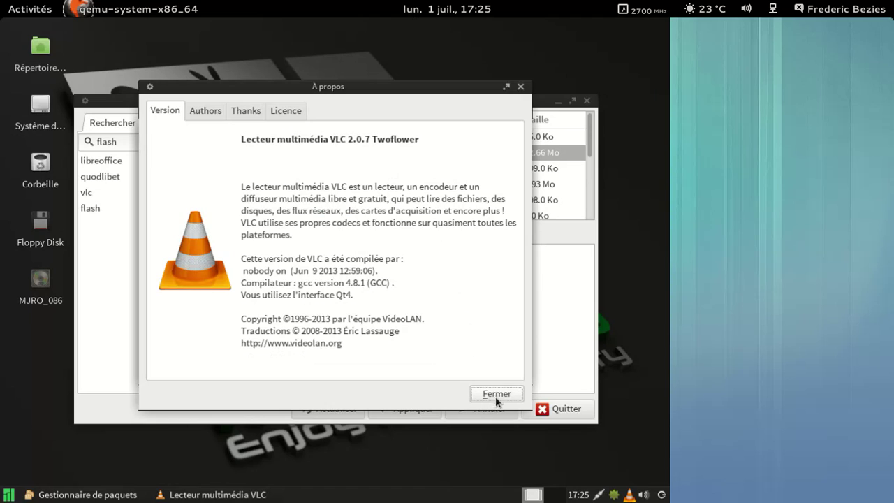
left_click(497, 394)
left_click(520, 110)
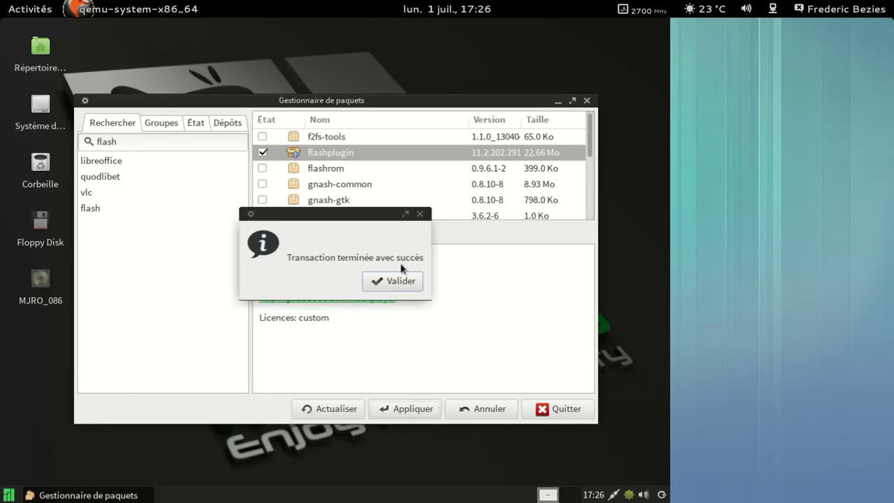
left_click(386, 283)
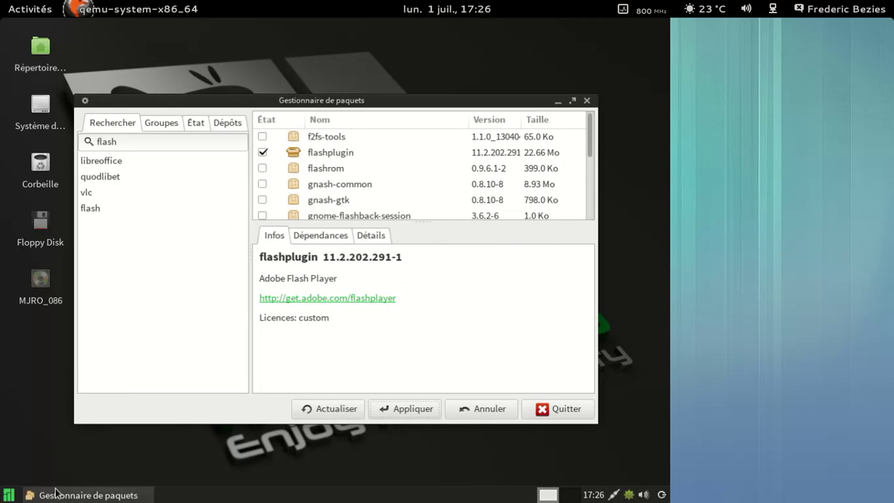
Browse the Graphics, Development and Office categories of the applications menu, then close it
left_click(9, 496)
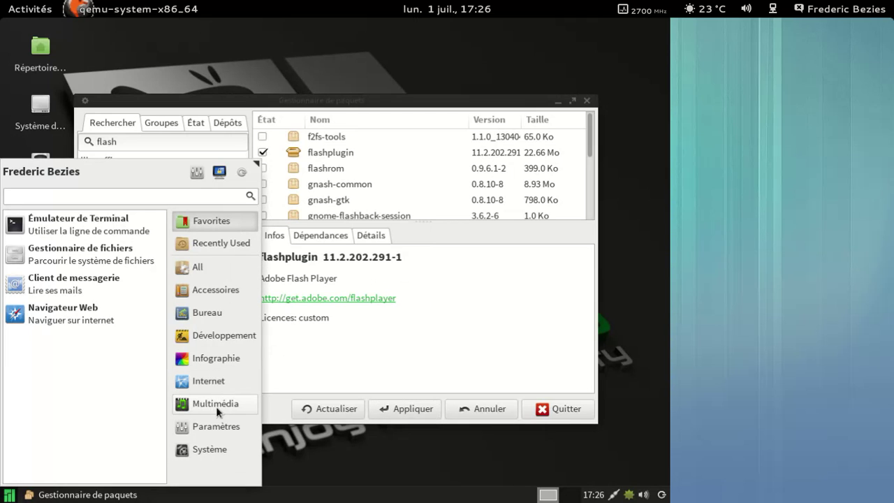
left_click(218, 357)
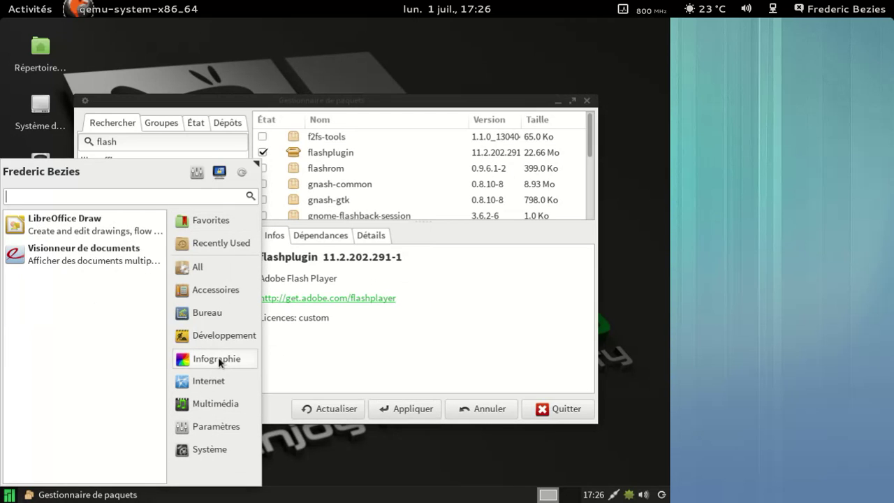
left_click(216, 336)
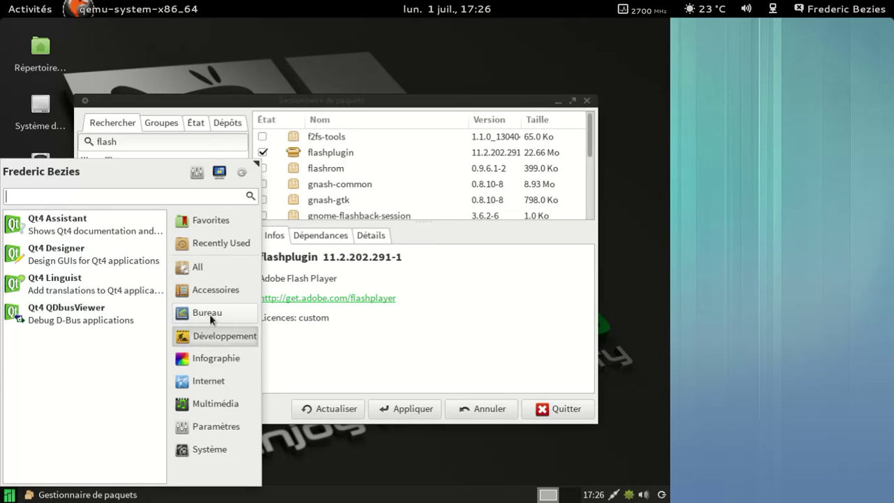
left_click(210, 313)
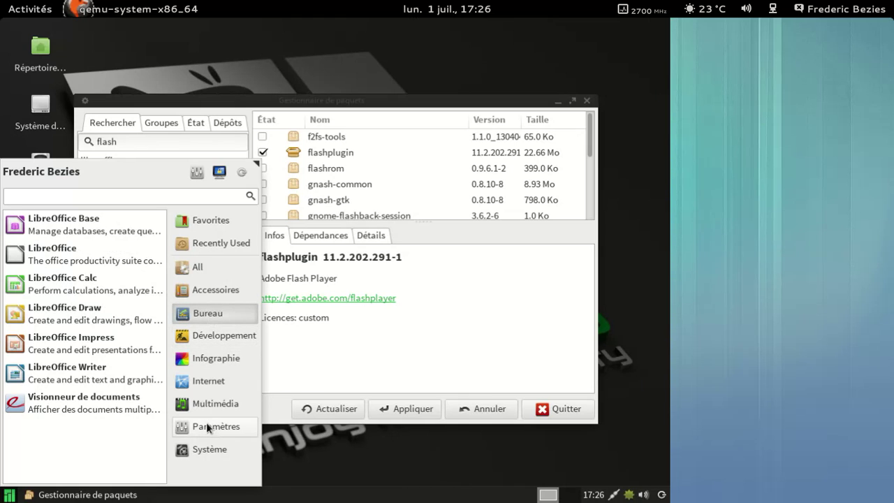
left_click(405, 343)
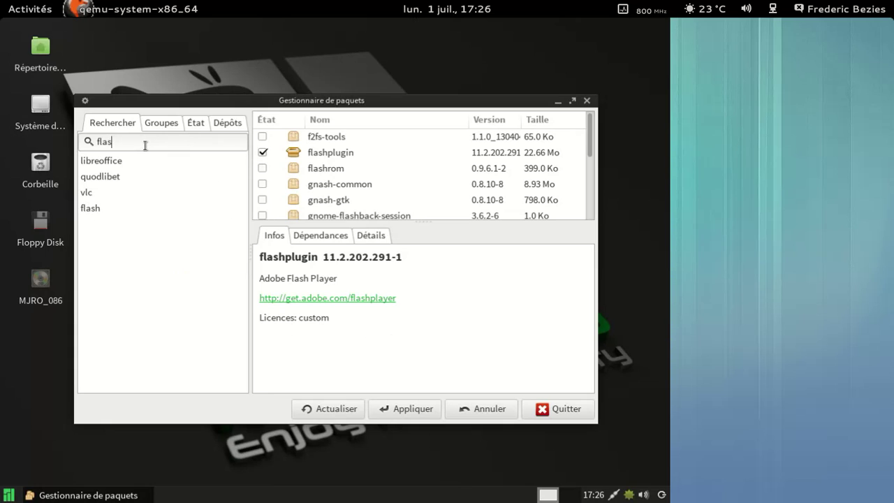
Search Pamac for firefox, mark firefox 22.0-1 for installation, and scroll through the results
key("BackSpace")
key("BackSpace")
key("BackSpace")
type("ifreo")
type("refox")
key("Return")
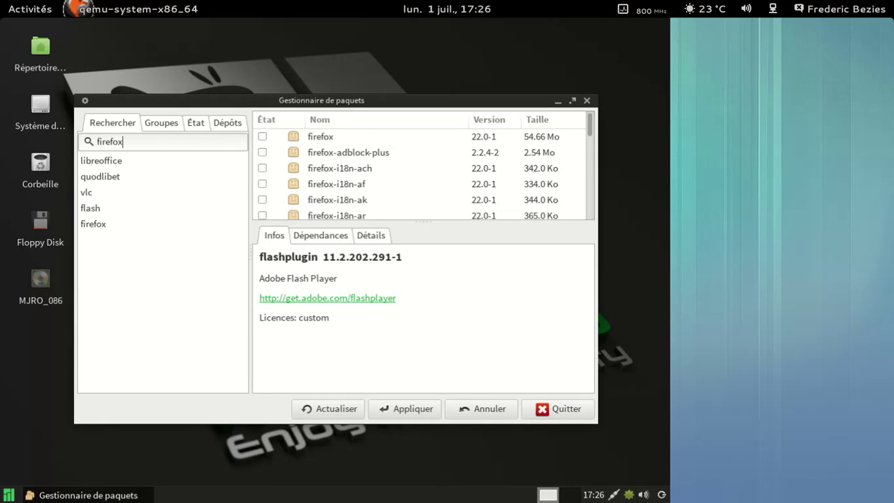
left_click(259, 138)
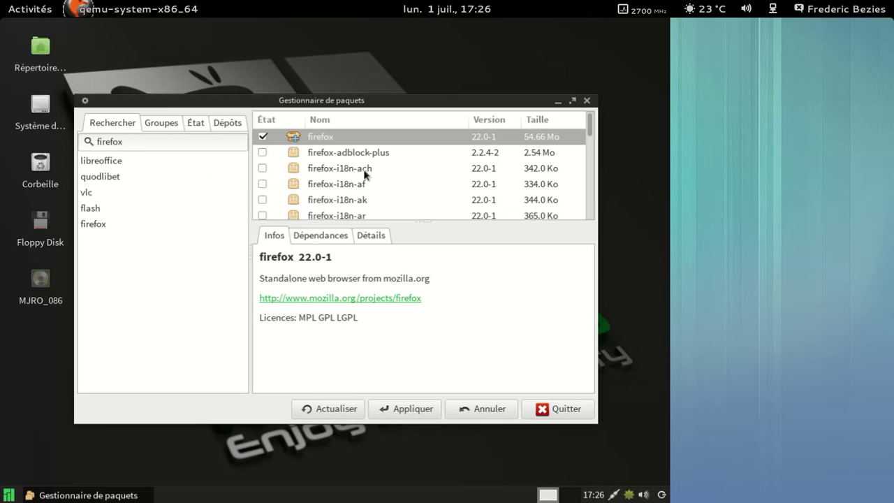
scroll(392, 167, "down", 1)
scroll(392, 168, "down", 7)
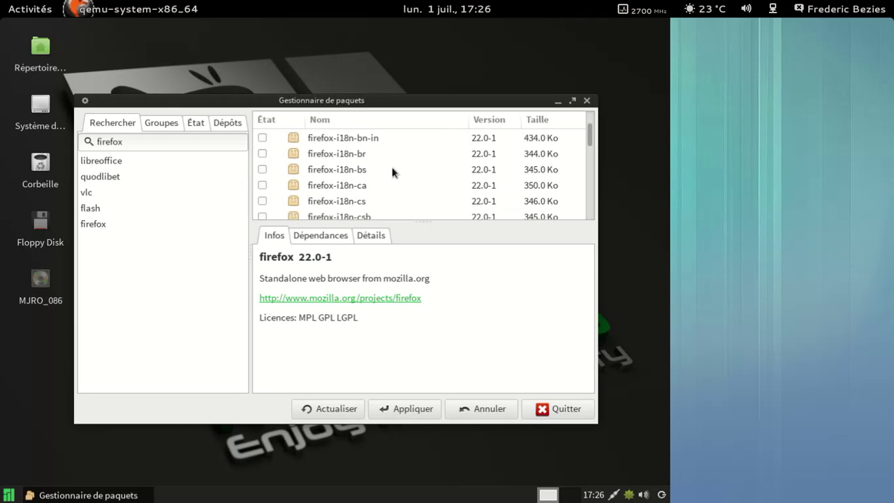
scroll(392, 173, "down", 5)
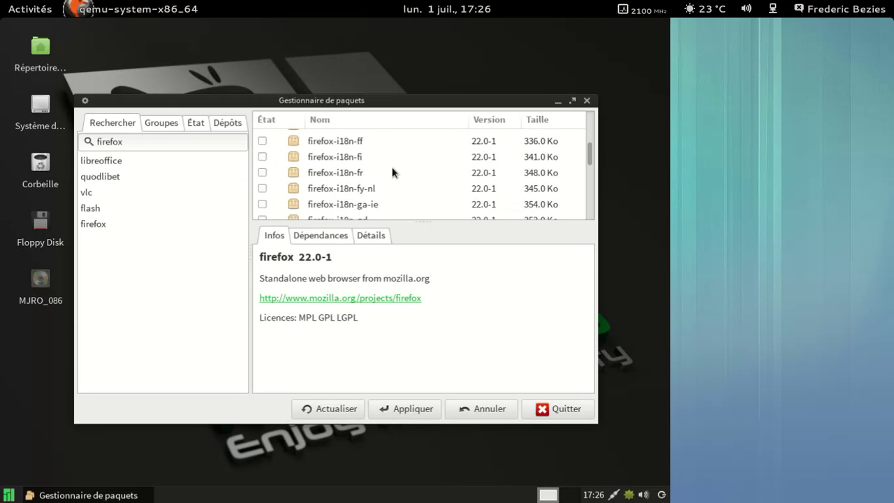
Also mark firefox-i18n-fr and confirm the 22.27 Mo Firefox installation
left_click(263, 155)
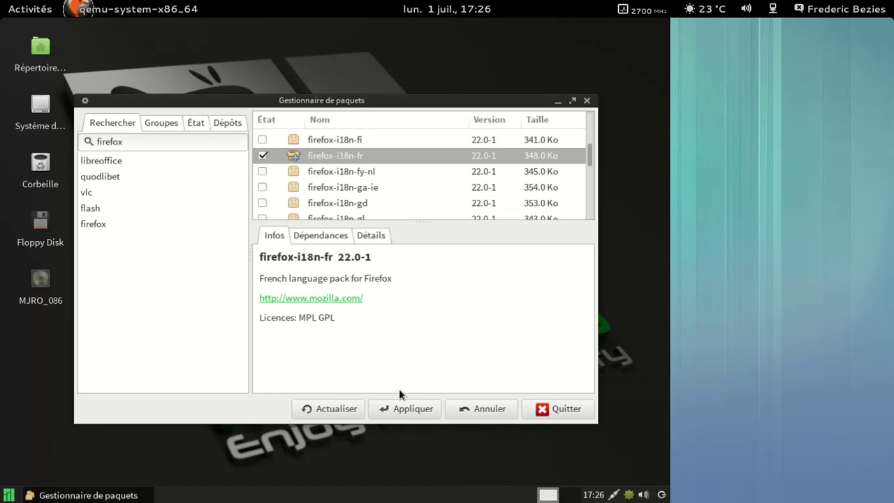
left_click(393, 409)
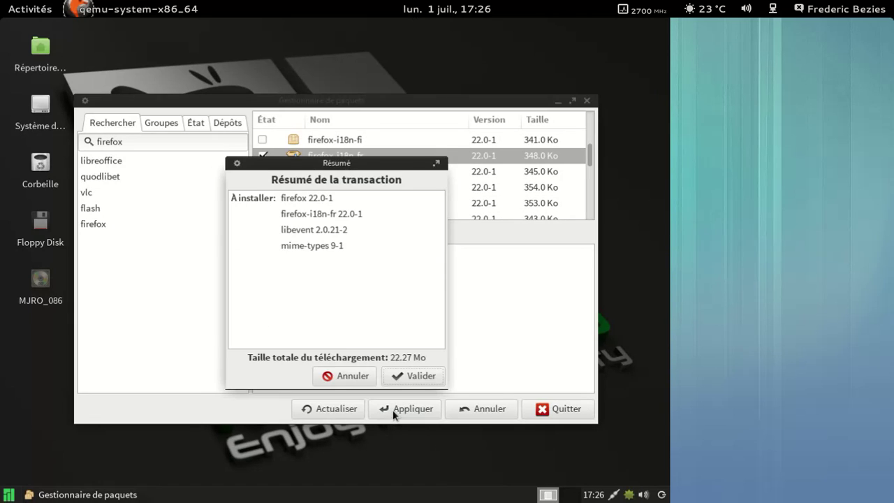
left_click(433, 377)
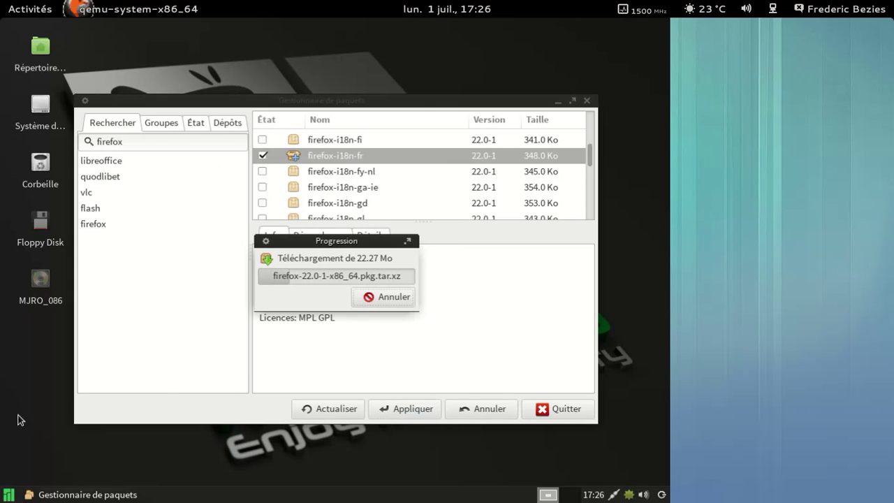
left_click(9, 495)
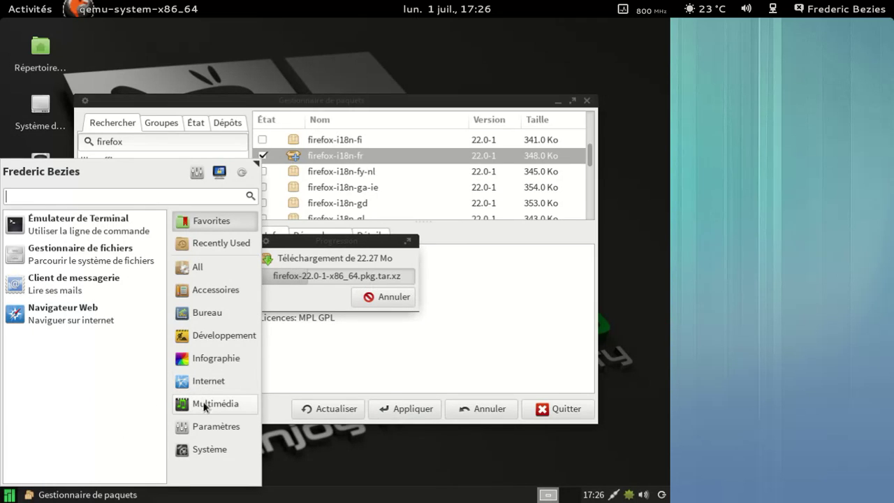
Launch the Quod Libet music player from the Multimedia category of the applications menu
left_click(348, 246)
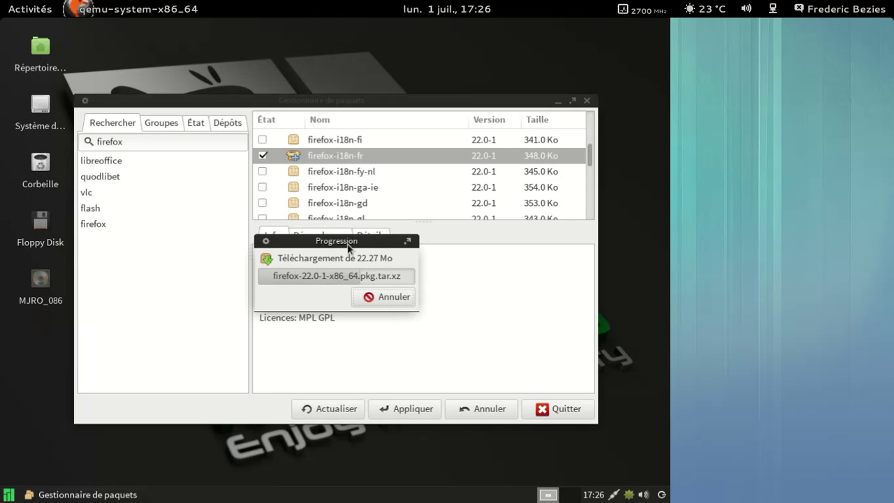
left_click(9, 494)
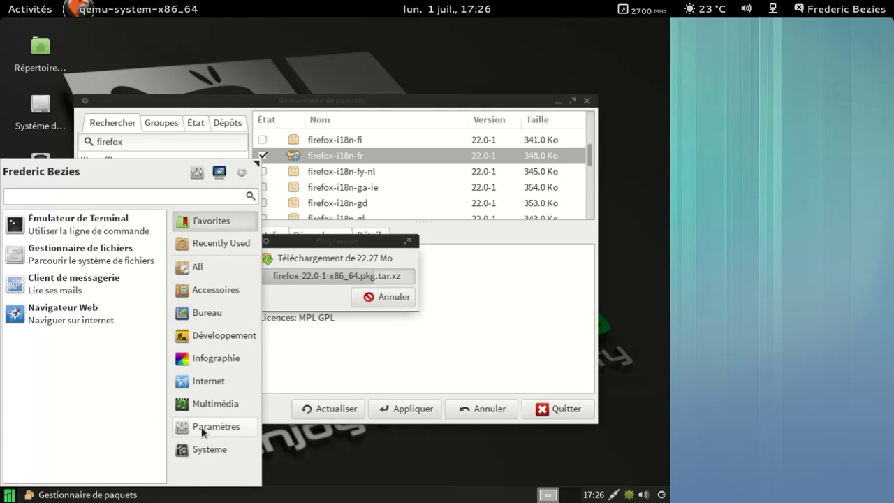
left_click(200, 405)
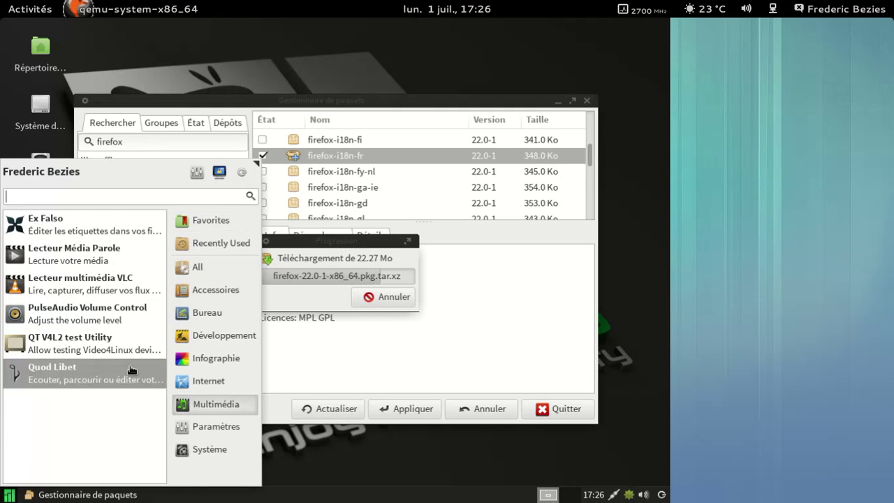
left_click(88, 374)
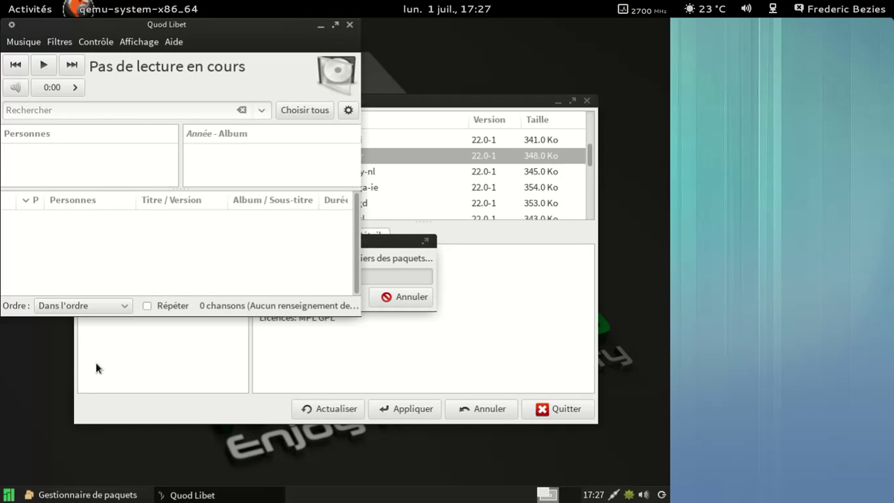
View Quod Libet's About information showing version 3.0.0, then close it
left_click(168, 46)
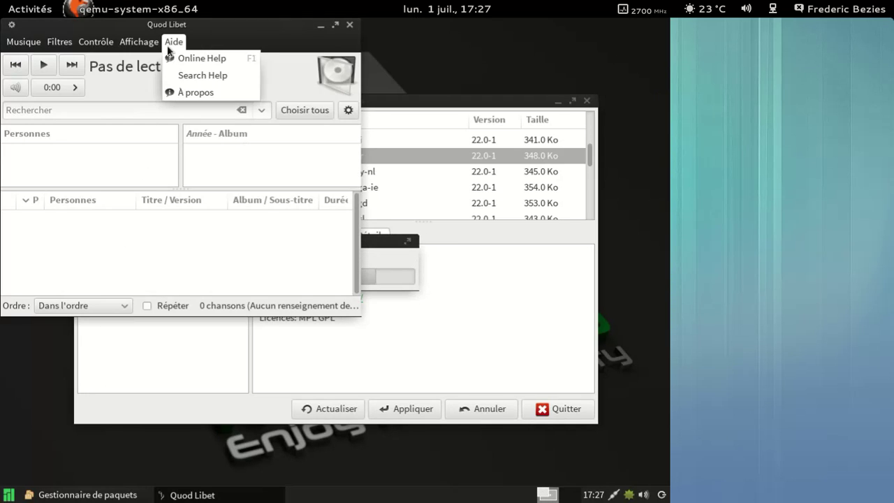
left_click(184, 93)
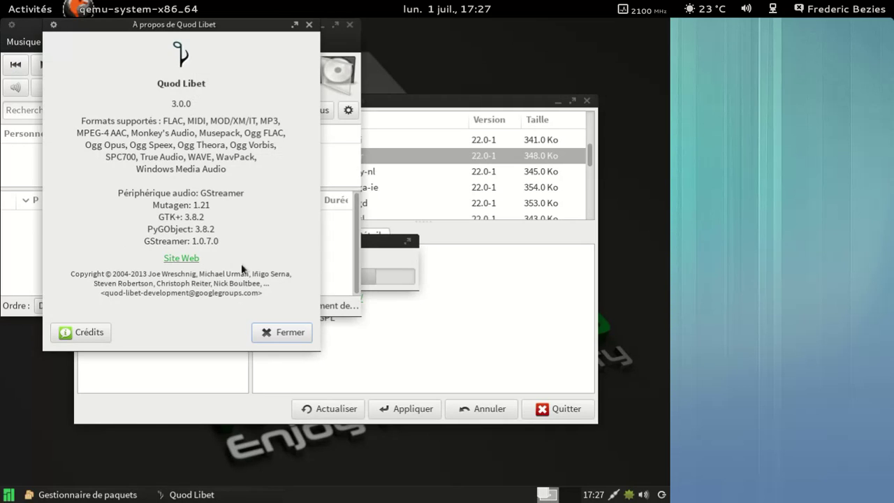
left_click(277, 341)
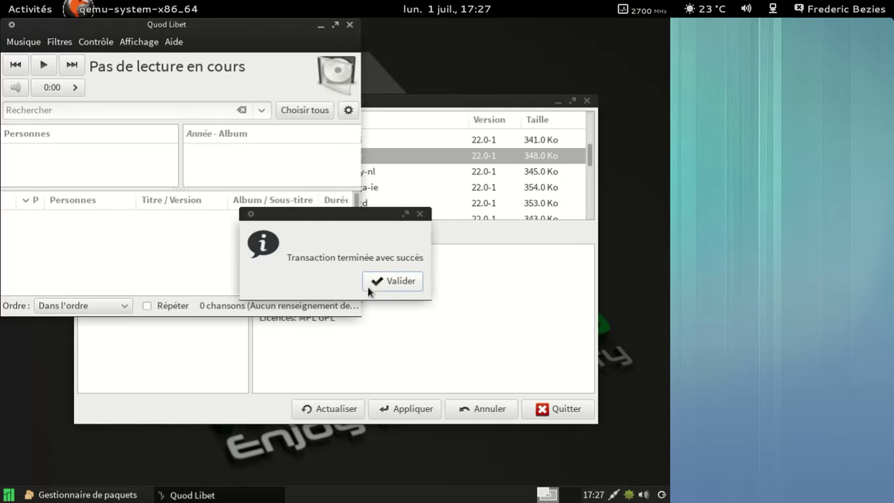
Acknowledge the Firefox install success, close Quod Libet, and quit the package manager
left_click(377, 281)
left_click(353, 26)
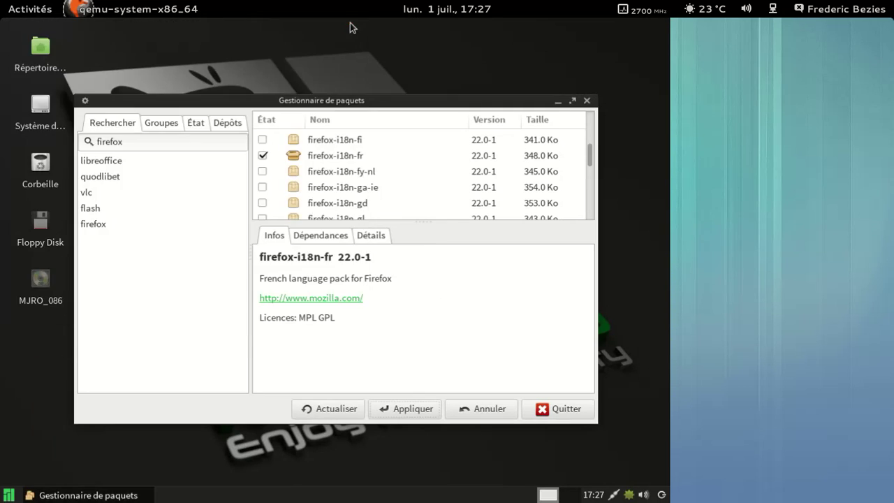
left_click(549, 409)
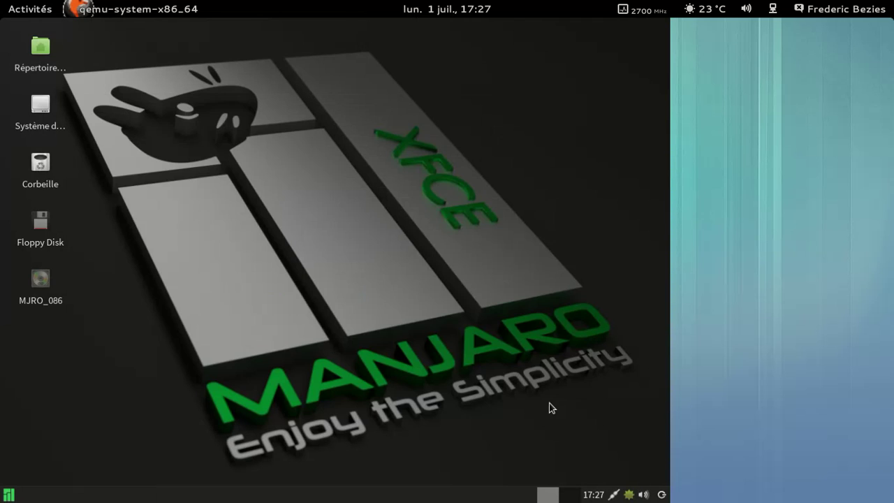
Launch the newly installed Firefox from the Internet category of the applications menu
left_click(8, 494)
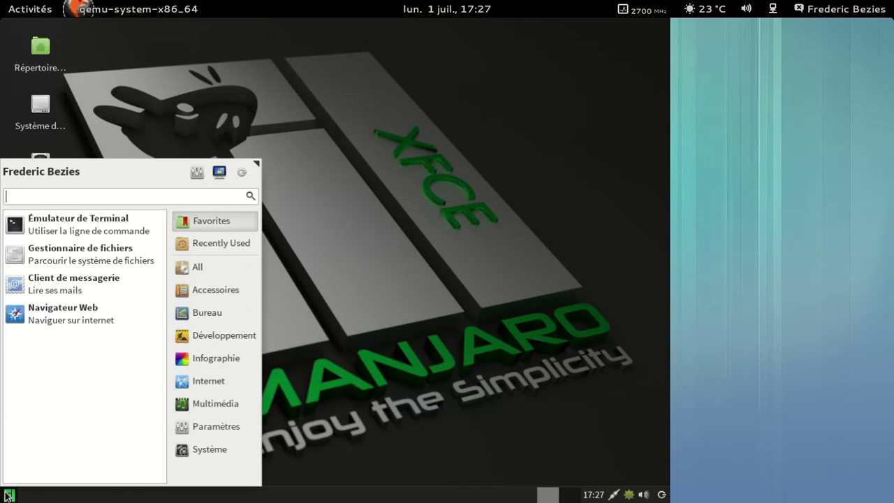
left_click(233, 386)
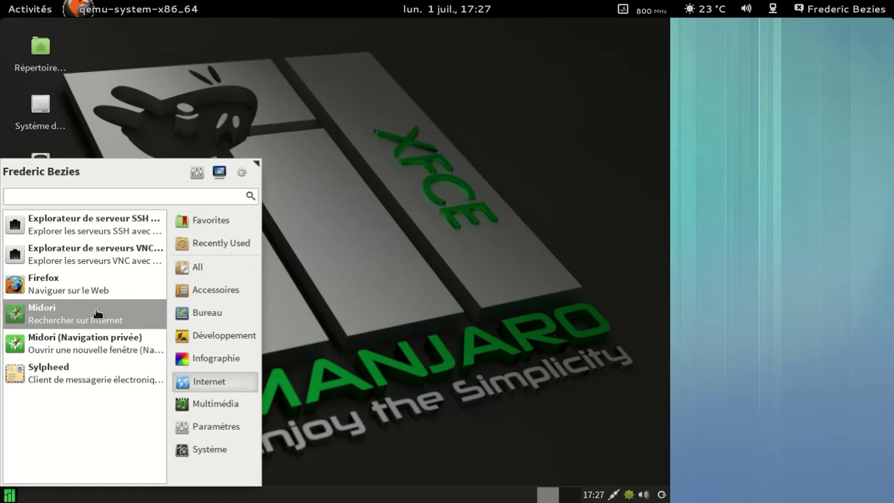
left_click(97, 288)
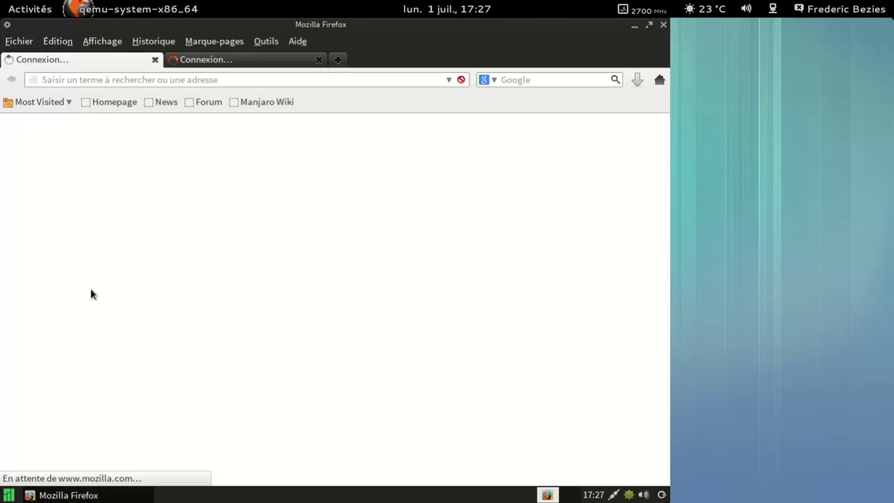
Close the Bienvenue dans Firefox tab and hide the browser's menu bar
left_click(155, 61)
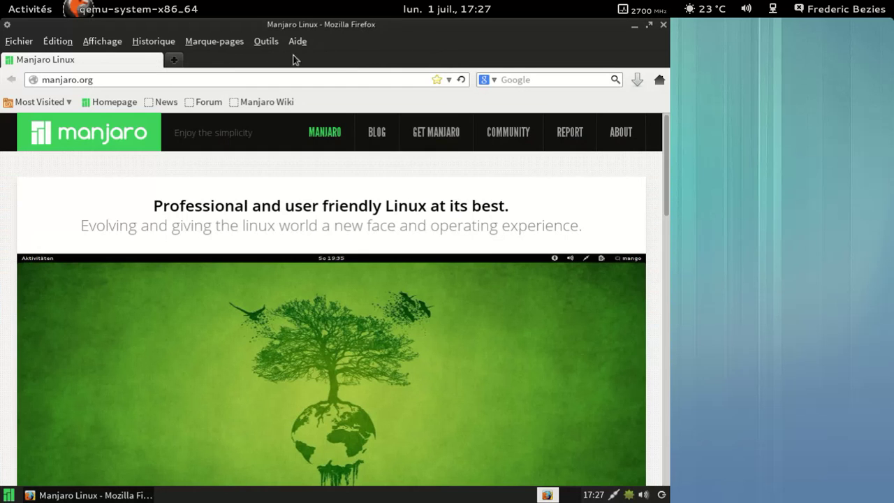
right_click(350, 46)
left_click(375, 53)
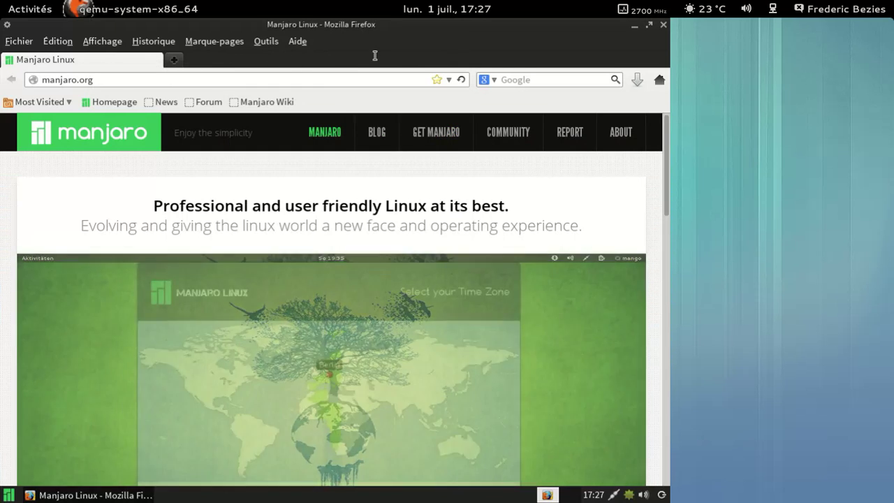
View the About Firefox dialog confirming version 22.0, then dismiss it
left_click(21, 41)
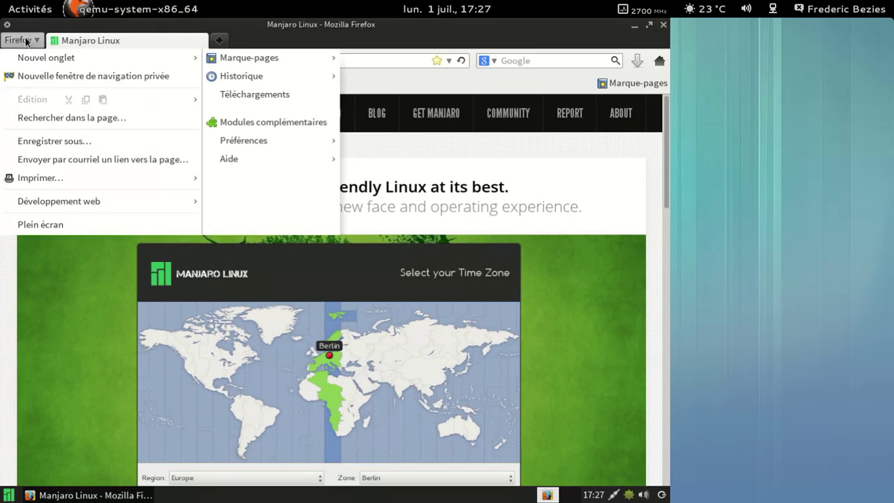
mouse_move(329, 158)
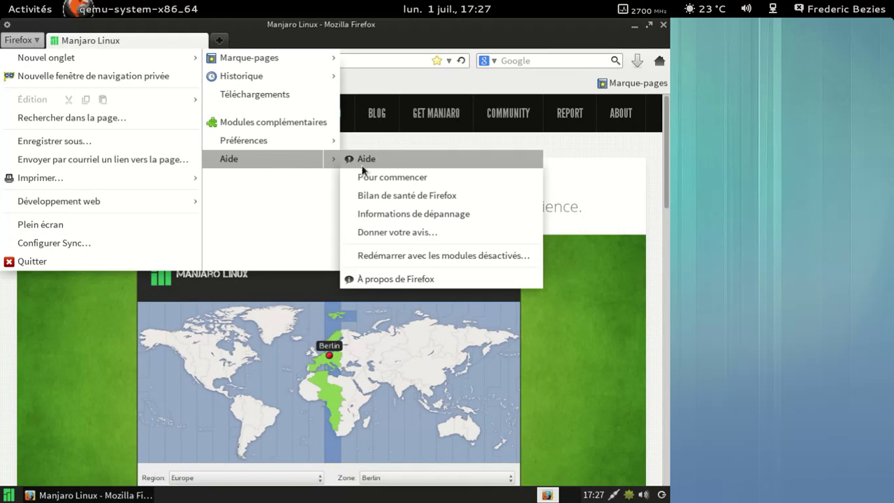
left_click(396, 280)
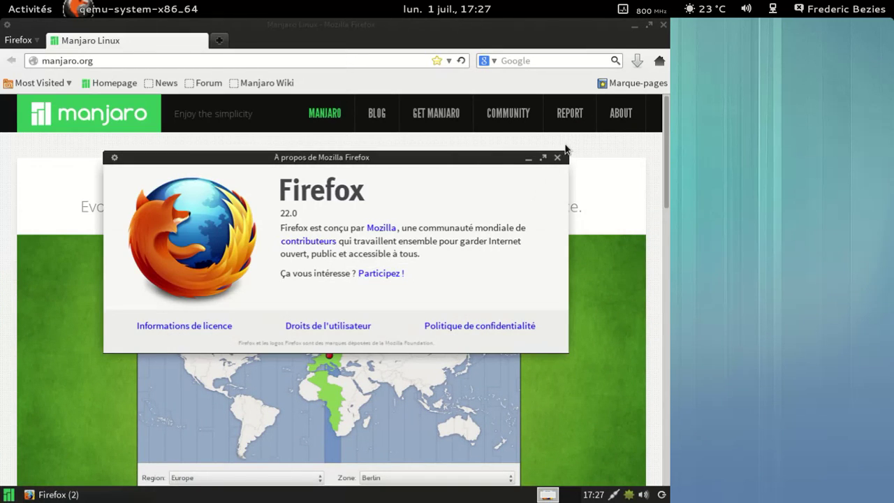
left_click(557, 158)
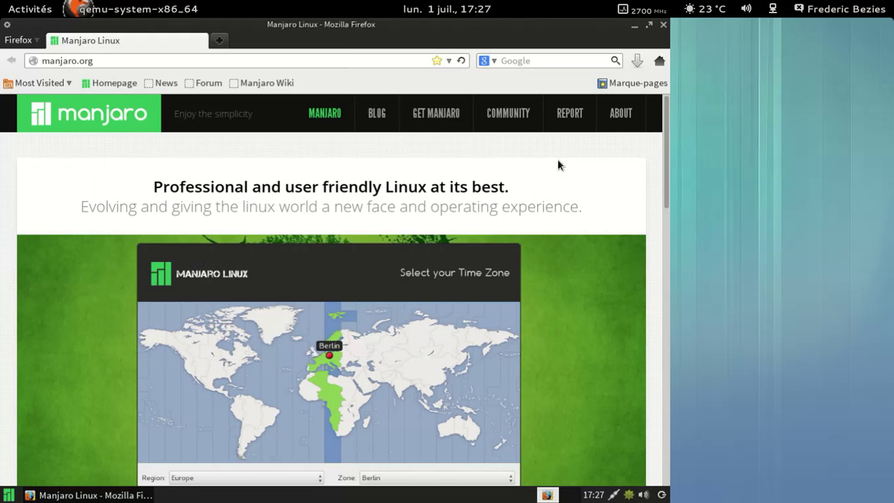
Scroll down manjaro.org and open the Manjaro 0.8.7 XFCE Preview article
scroll(573, 161, "down", 10)
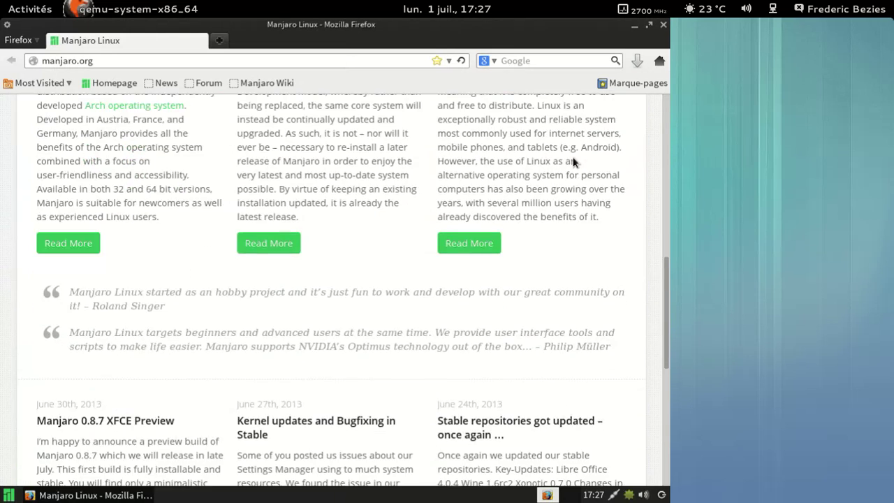
scroll(573, 162, "down", 3)
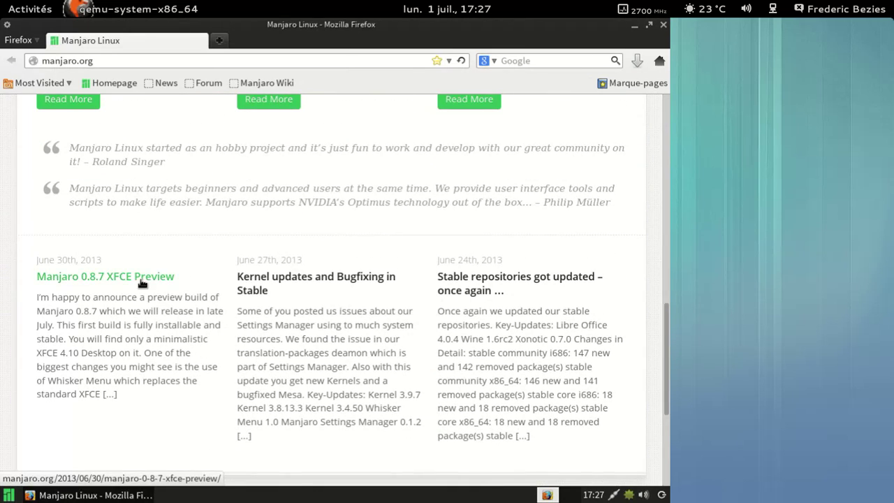
left_click(142, 280)
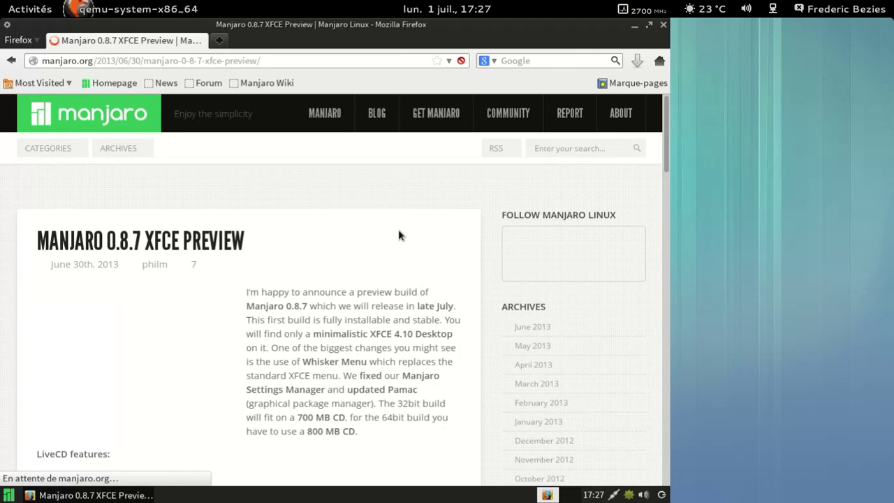
Read the article down to its comments, then close Firefox
scroll(408, 224, "down", 4)
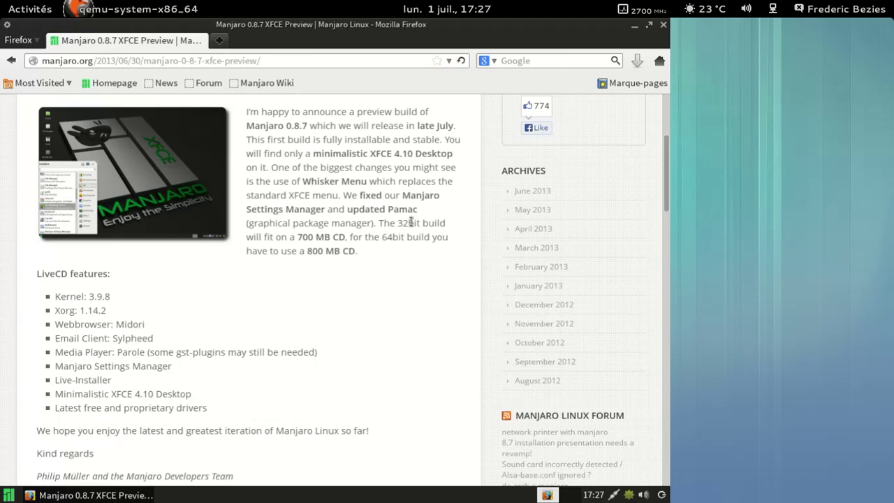
scroll(447, 213, "down", 4)
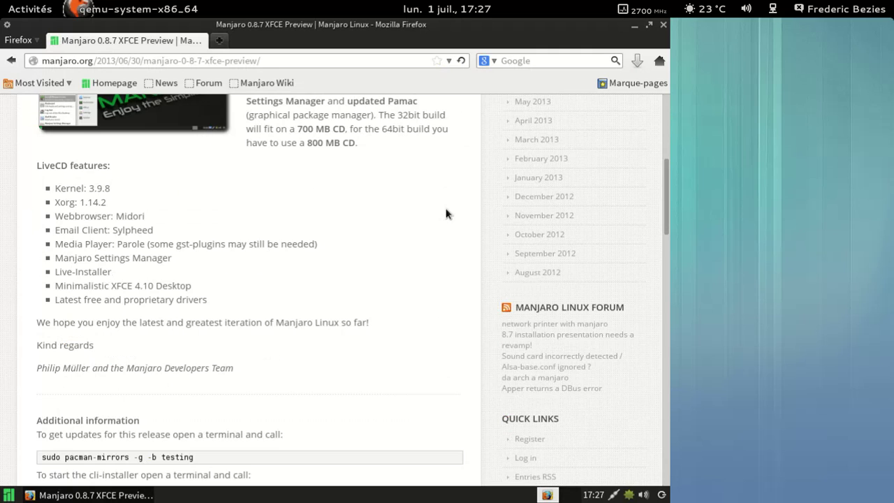
scroll(448, 213, "down", 2)
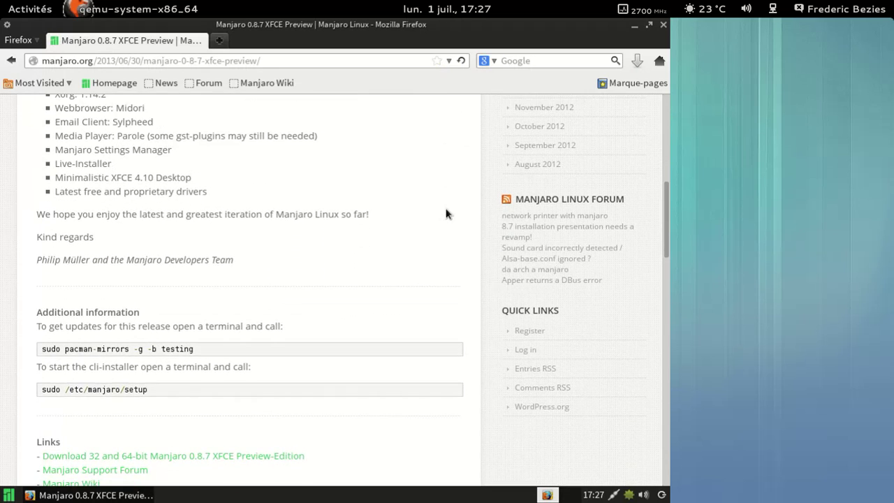
scroll(447, 213, "down", 8)
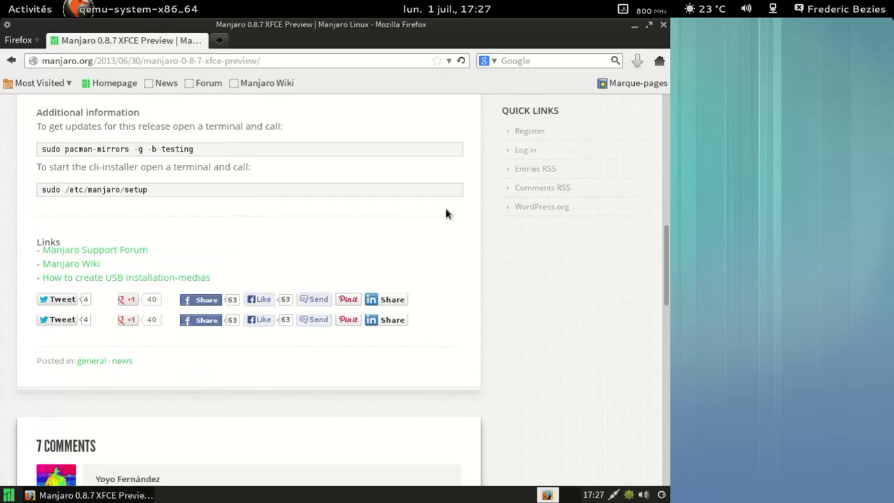
scroll(448, 213, "down", 5)
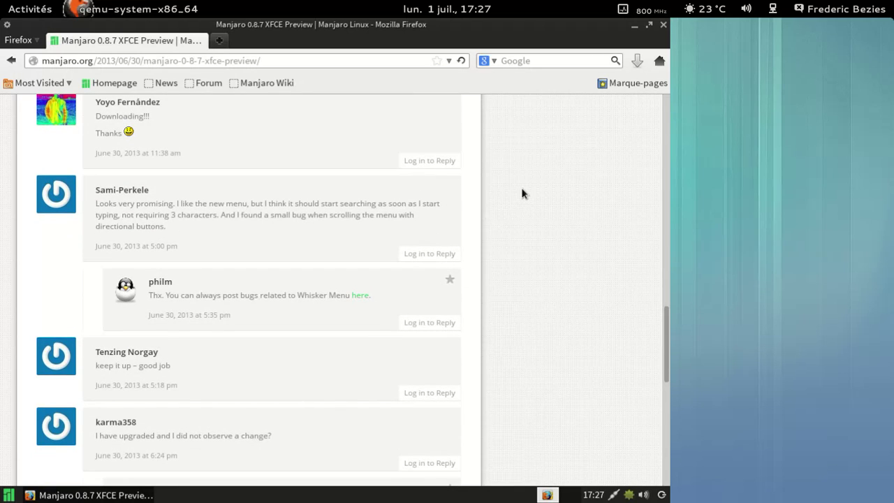
scroll(522, 194, "down", 4)
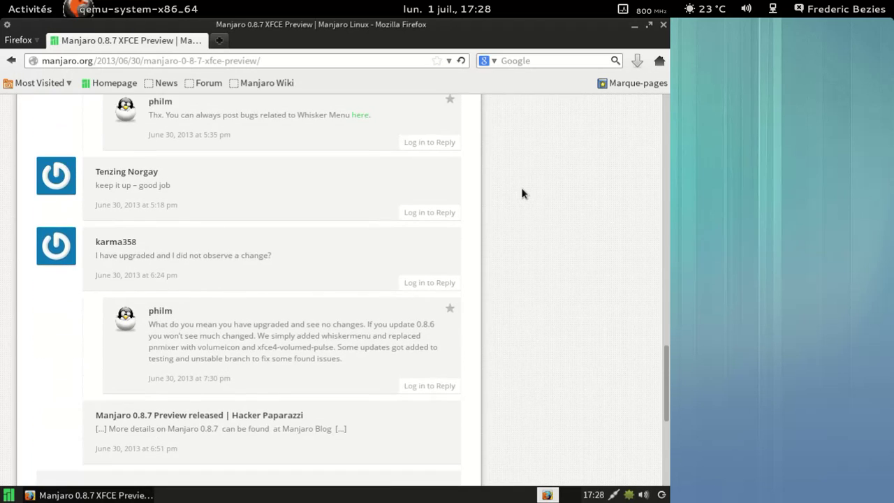
scroll(522, 193, "down", 2)
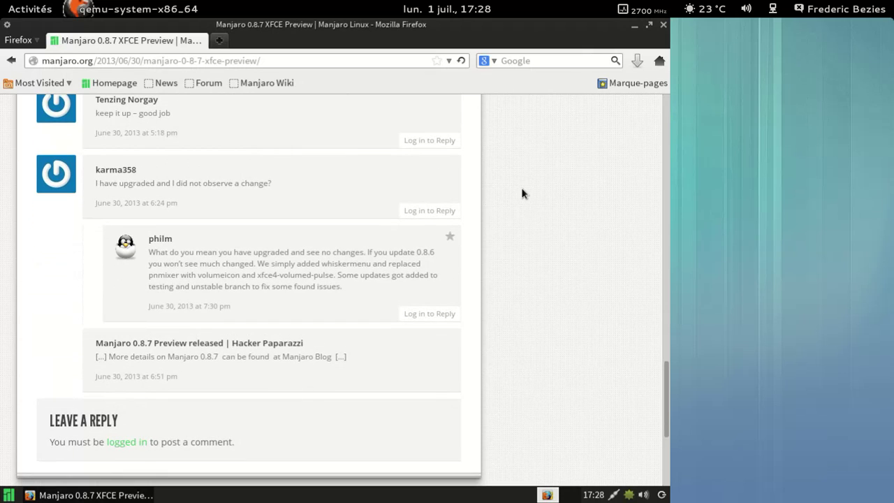
scroll(523, 194, "down", 2)
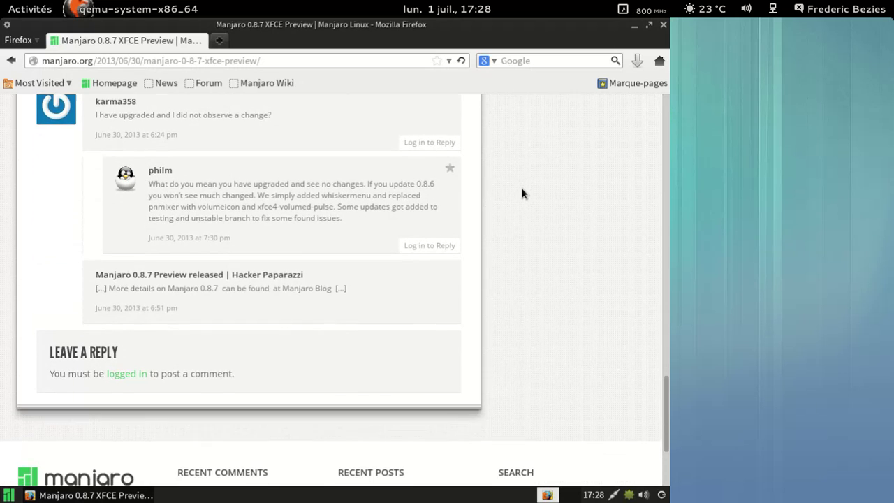
scroll(522, 193, "down", 1)
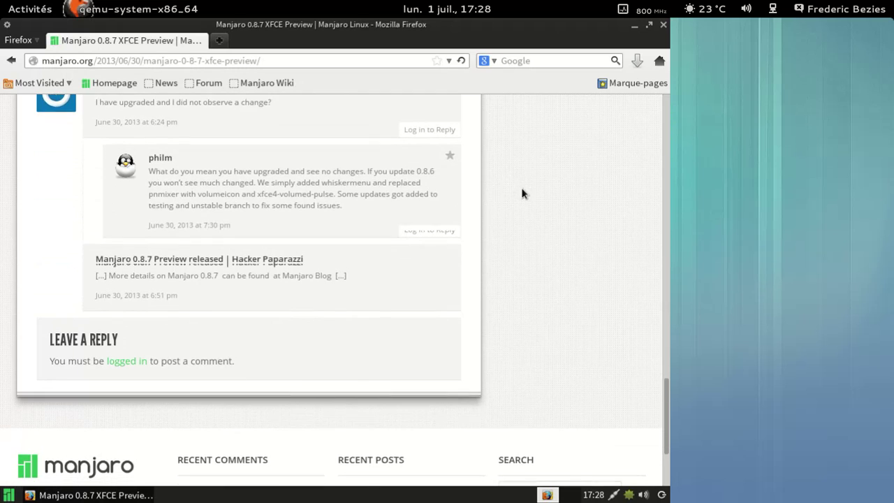
left_click(664, 28)
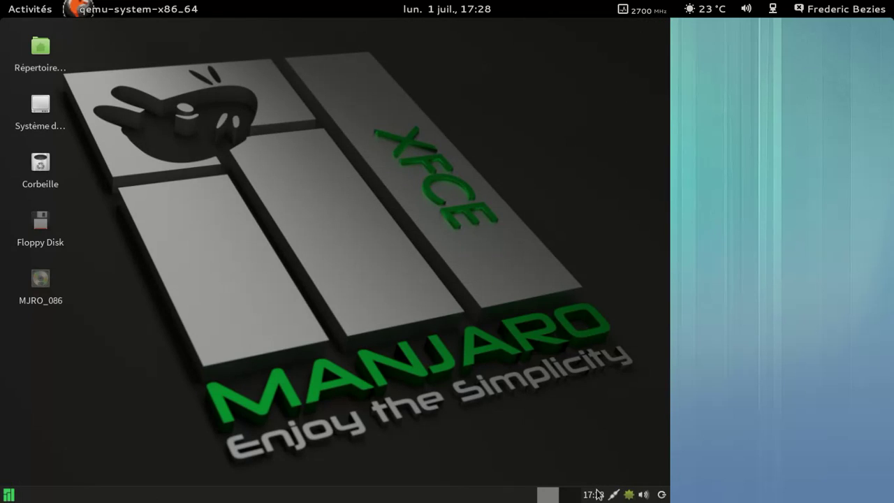
Open the bottom panel's Ajouter des greffons dialog, then close it without adding anything
right_click(486, 493)
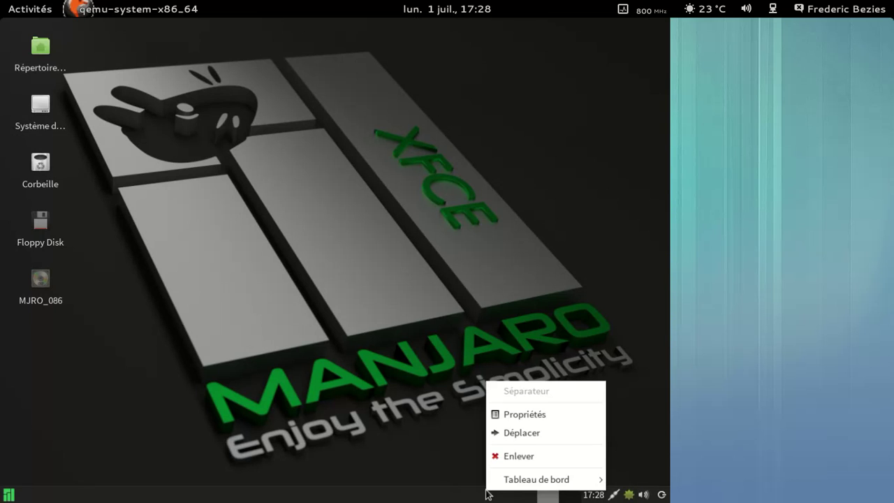
mouse_move(511, 478)
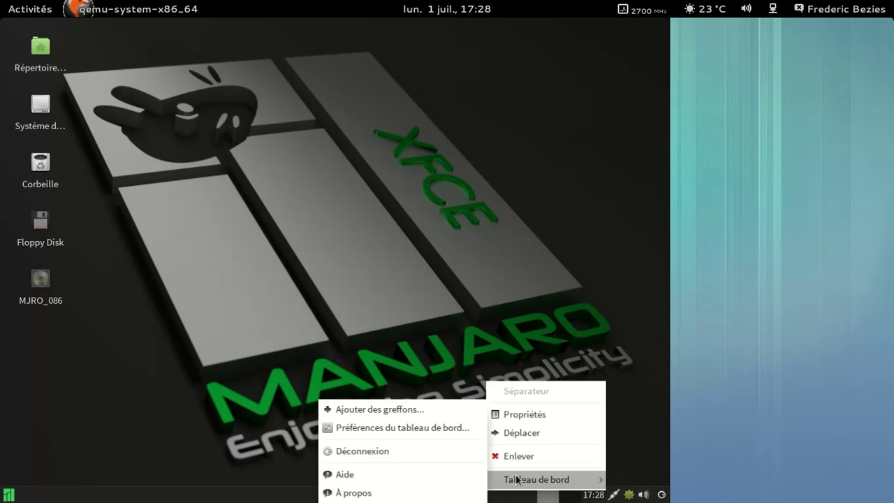
left_click(409, 409)
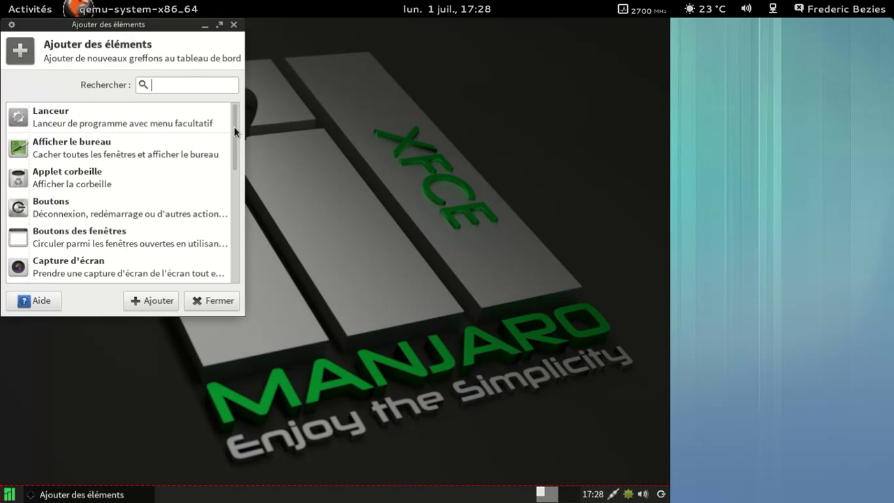
left_click_drag(235, 132, 225, 96)
left_click(235, 24)
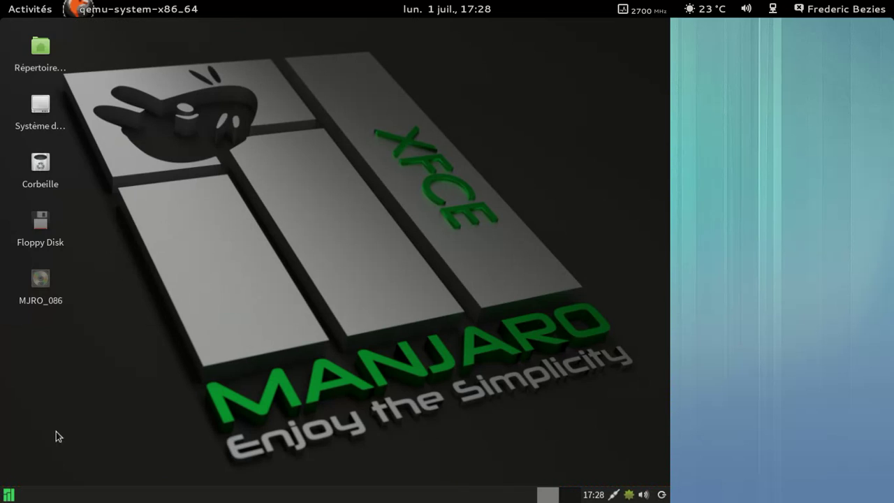
From the Whisker Menu's log-out options, choose Éteindre to power off
left_click(9, 494)
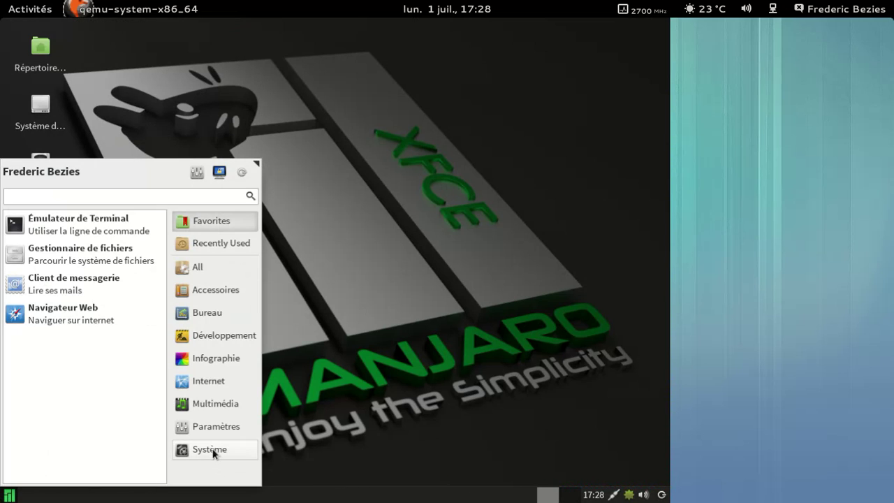
left_click(238, 173)
left_click(397, 207)
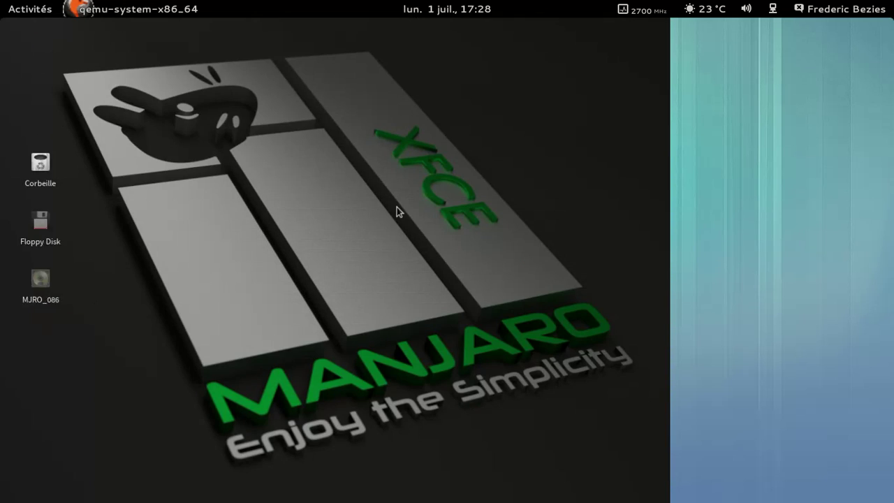